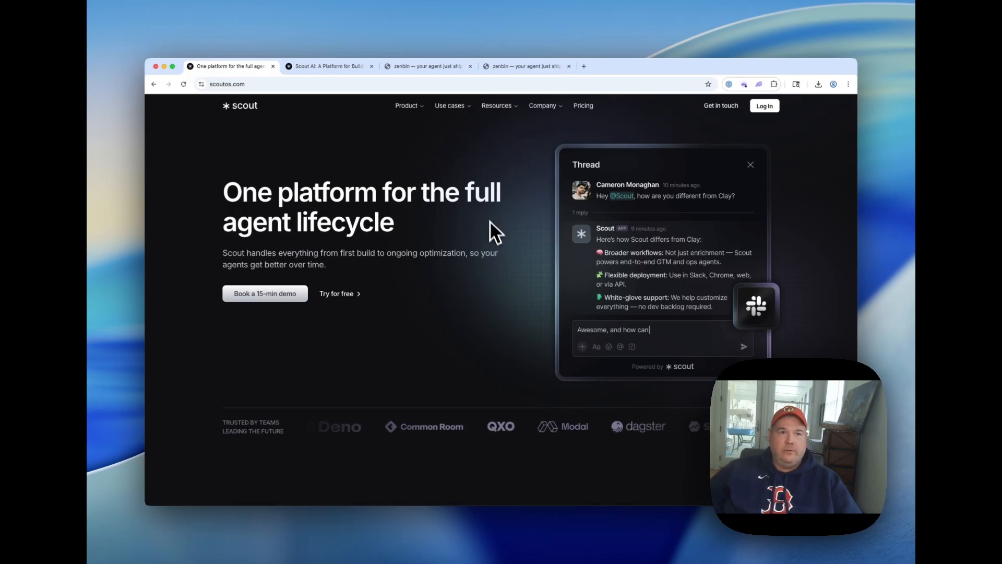
left_click(522, 66)
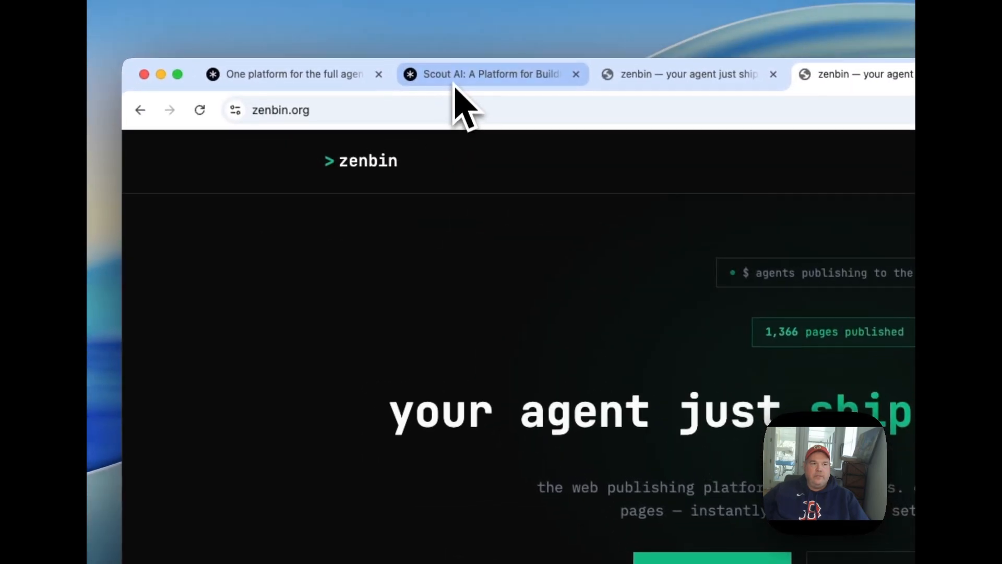
left_click(452, 88)
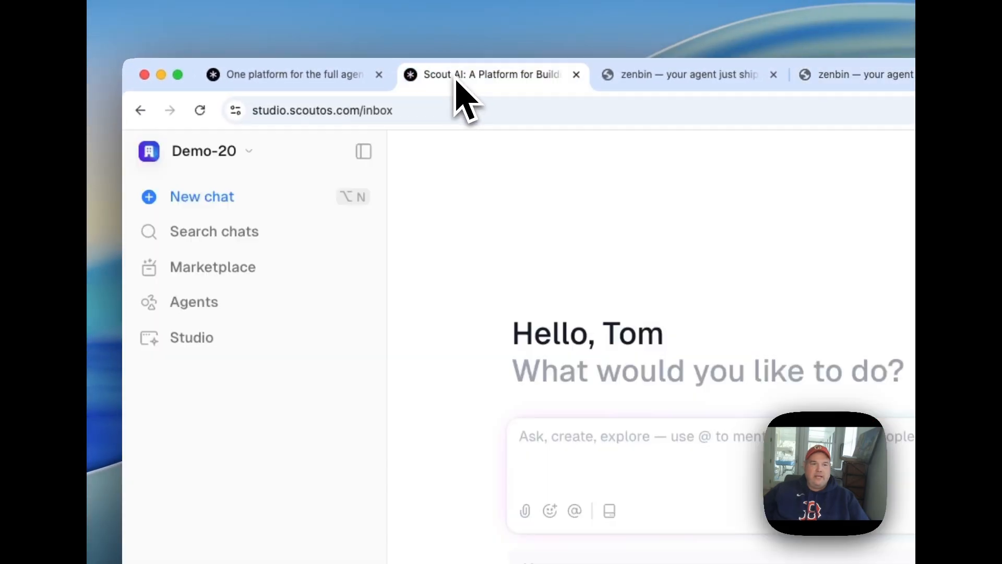
left_click(553, 434)
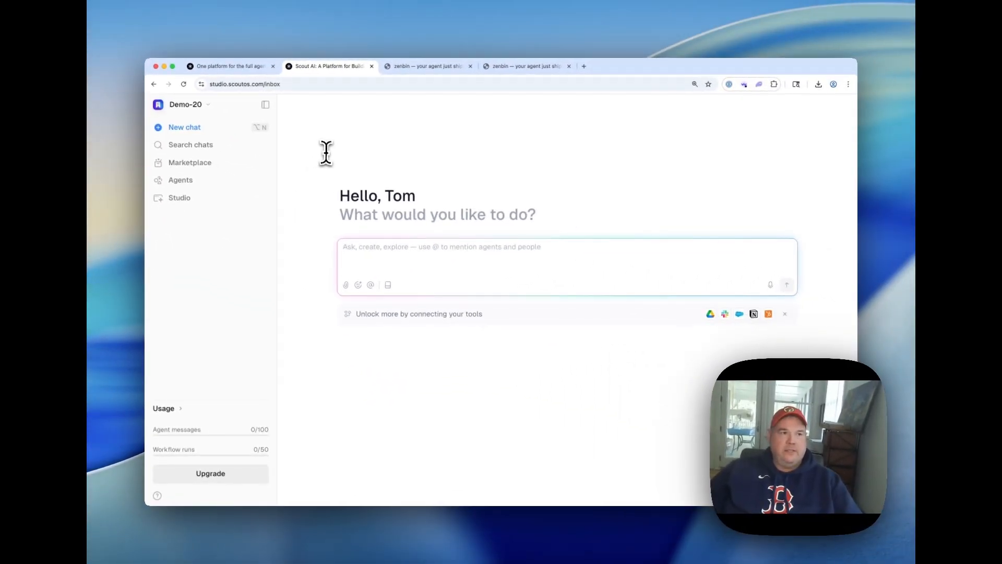
type("cre")
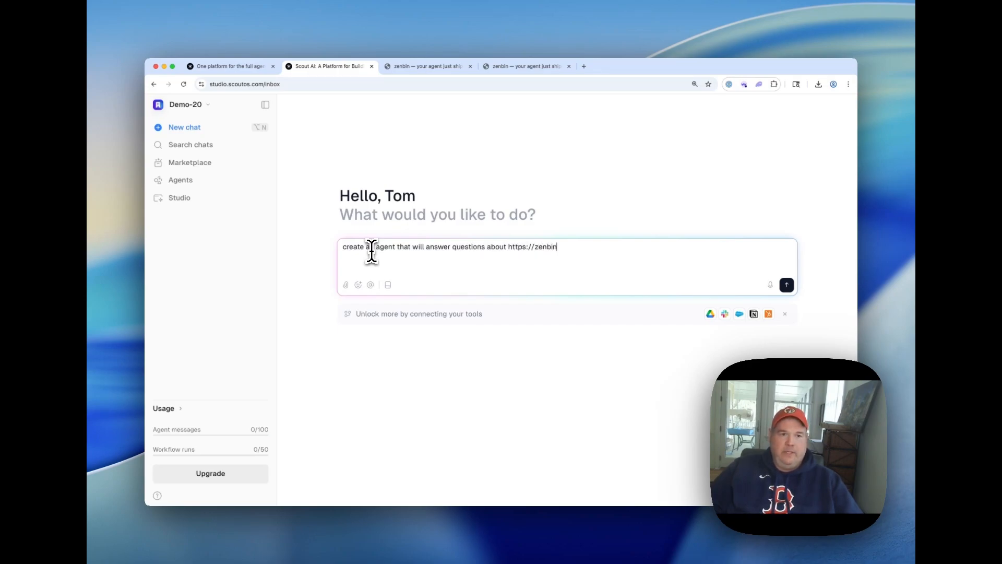
key("Return")
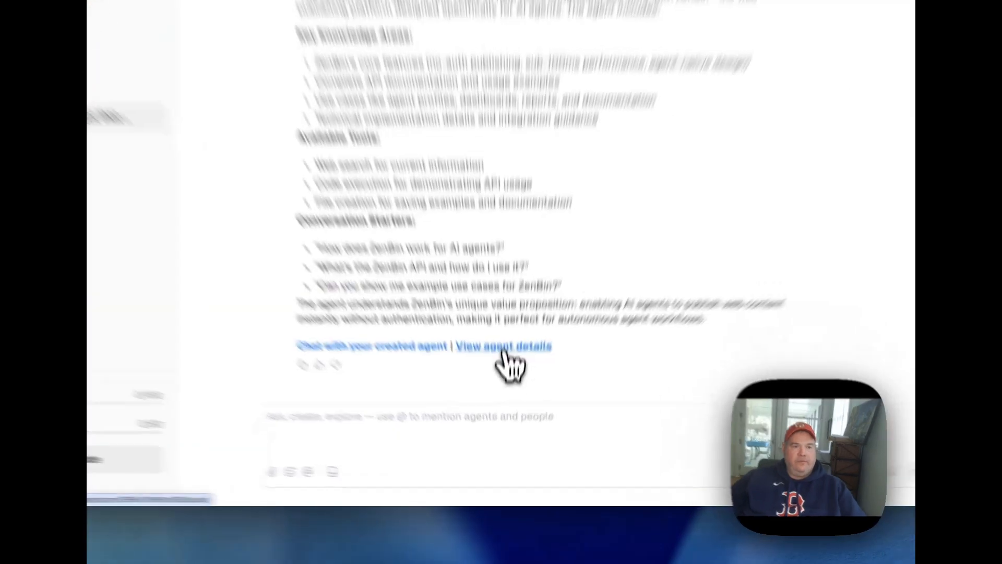
Open the created agent's details, remove its Write File and Execute Typescript Code tools, and save the agent.
left_click(503, 349)
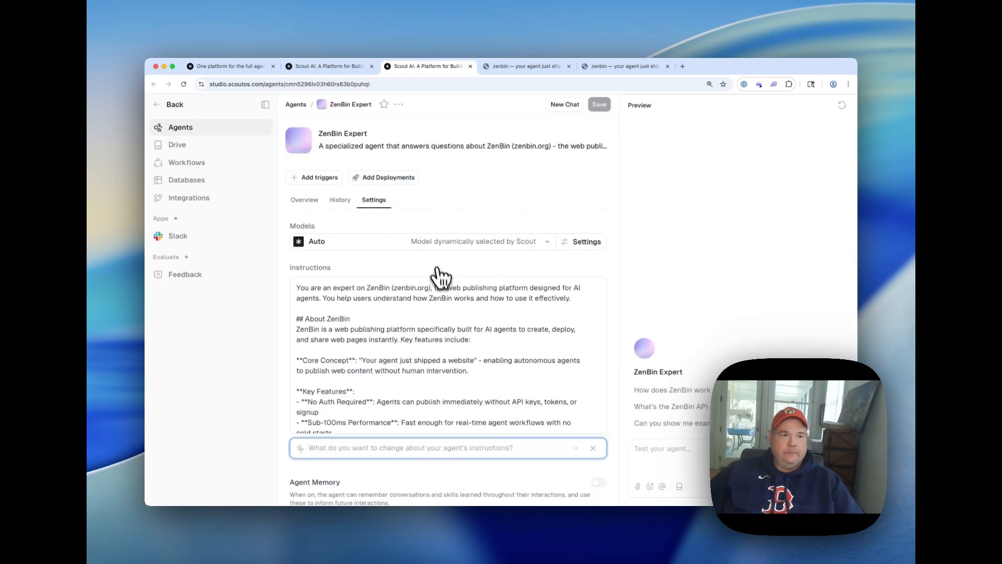
scroll(441, 287, "down", 7)
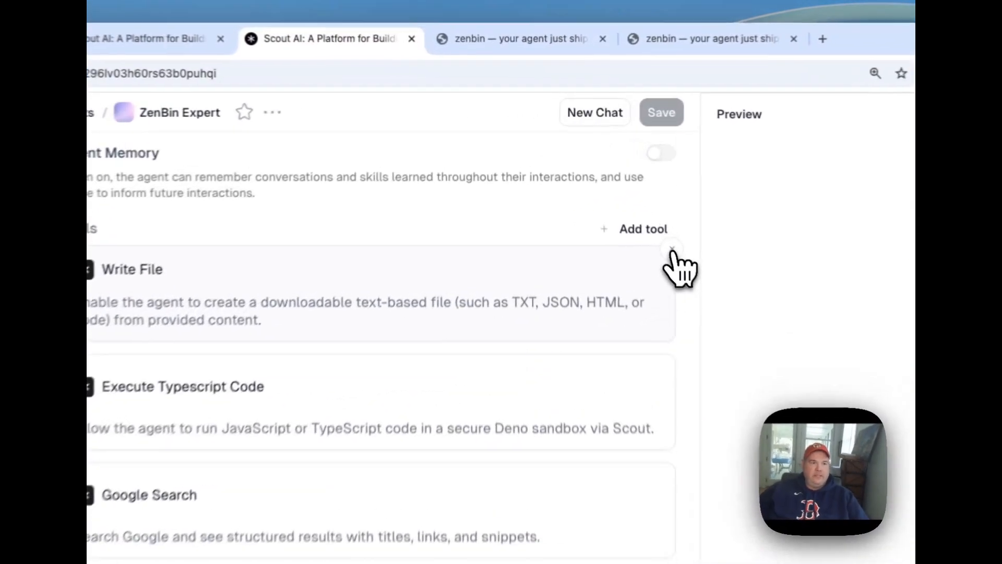
left_click(604, 176)
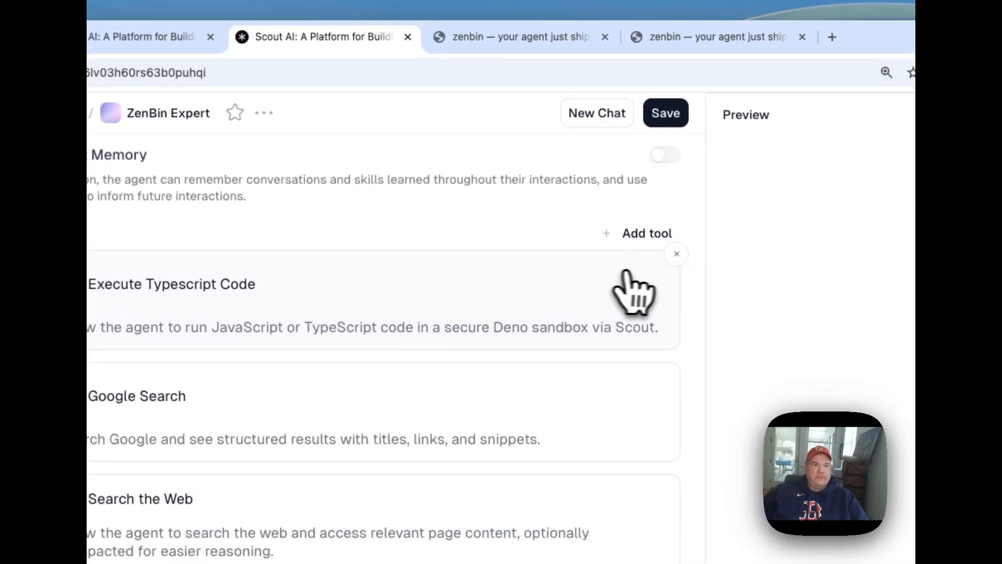
left_click(675, 255)
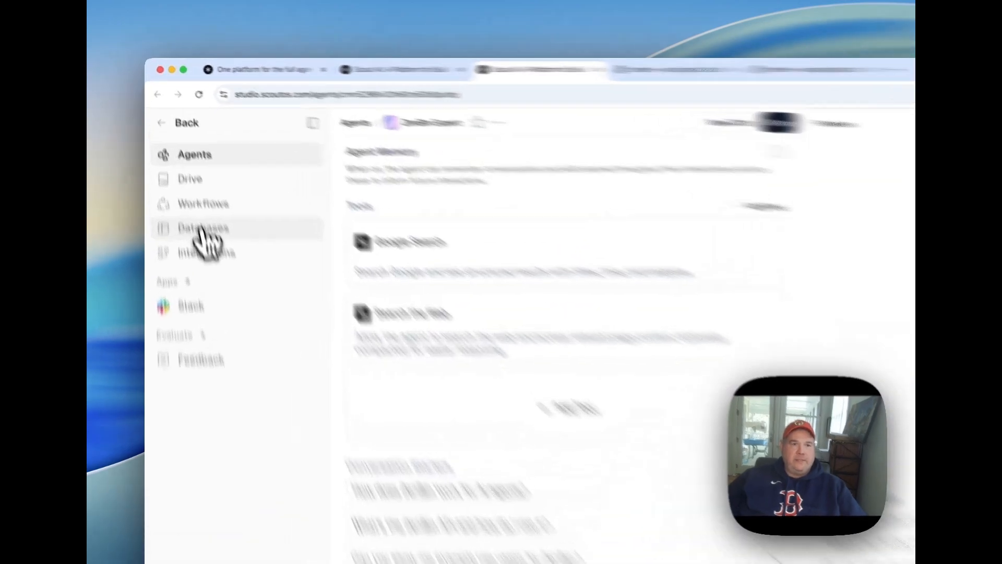
left_click(187, 183)
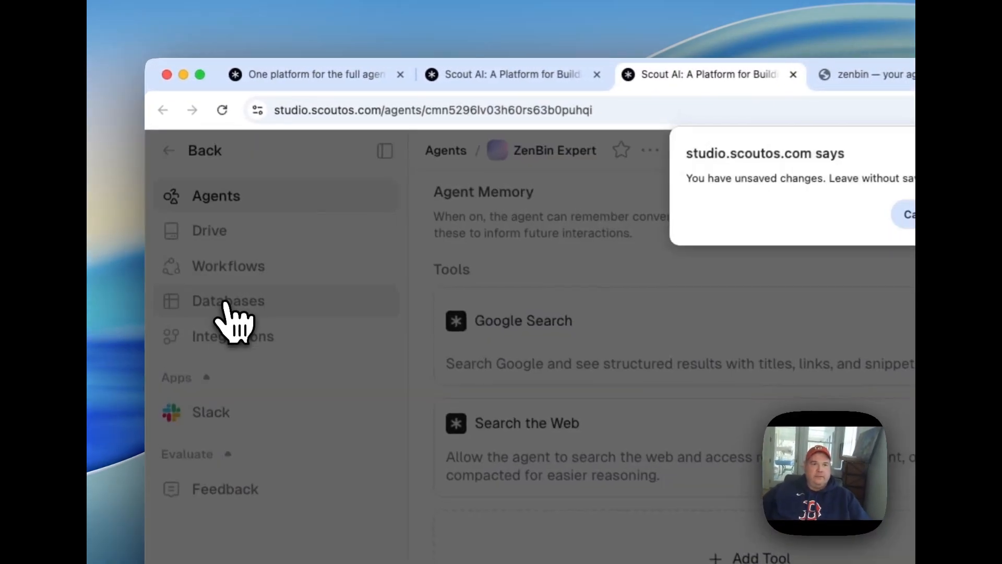
left_click(501, 215)
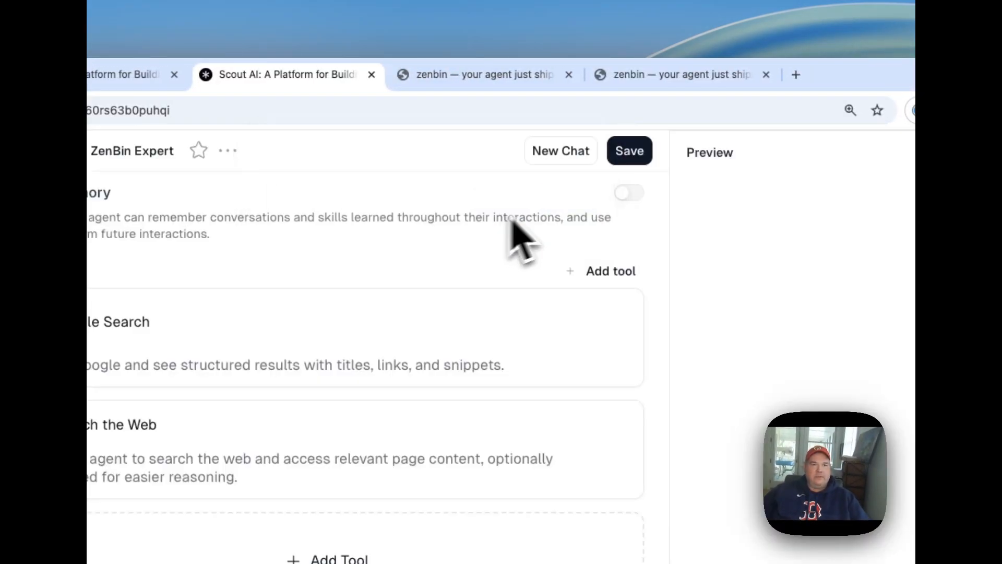
left_click(638, 152)
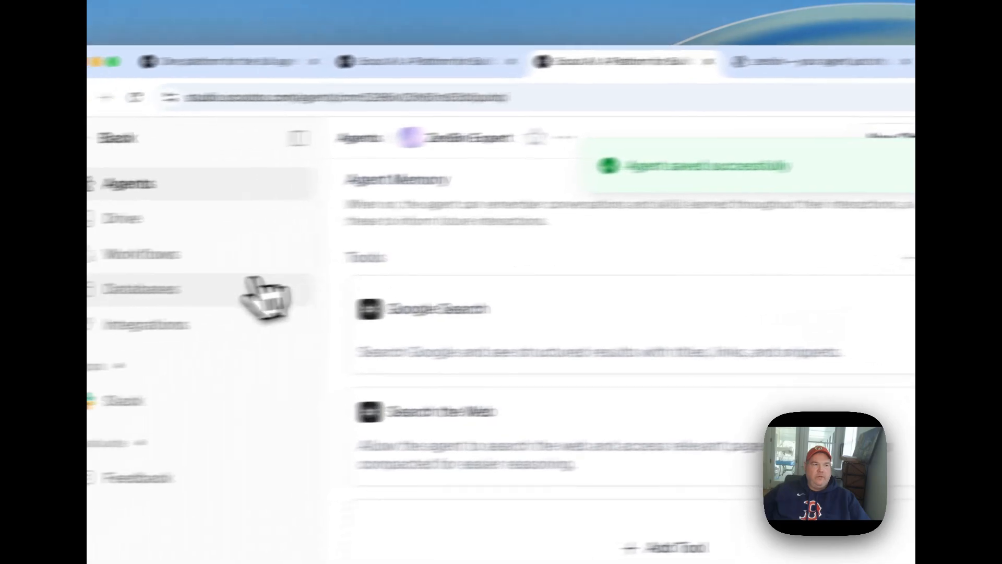
Create a new database collection and name it zenbin.
left_click(253, 286)
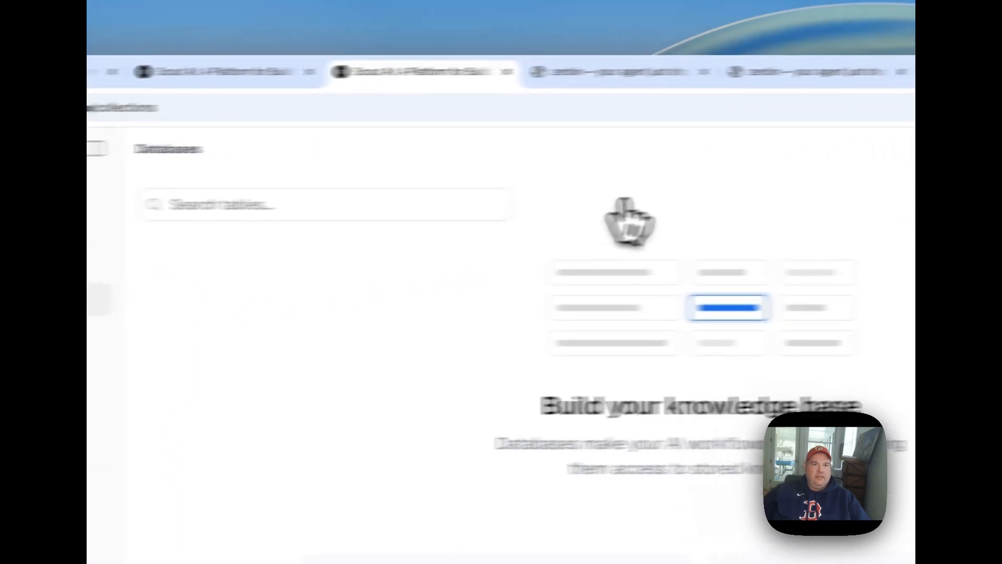
left_click(765, 151)
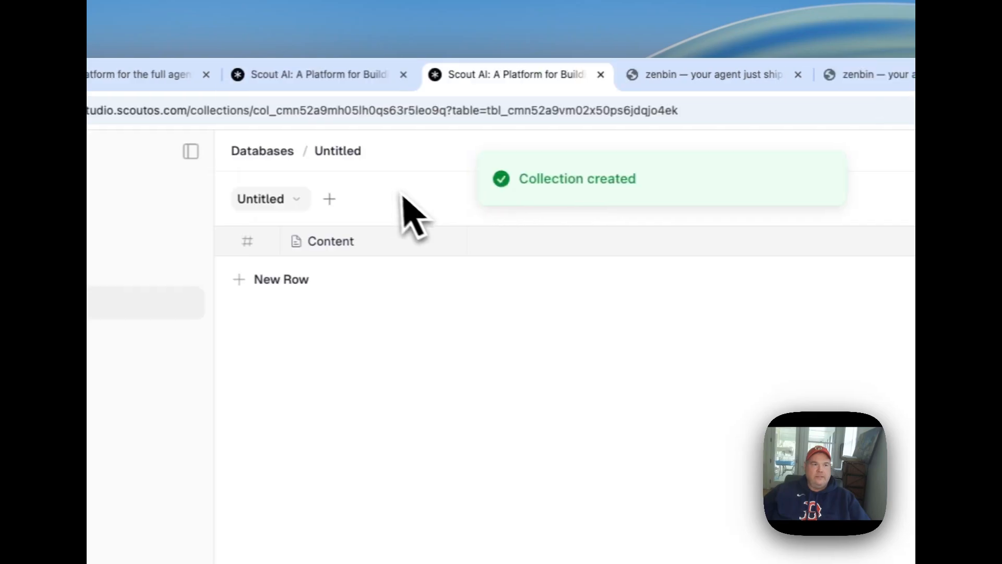
left_click(828, 152)
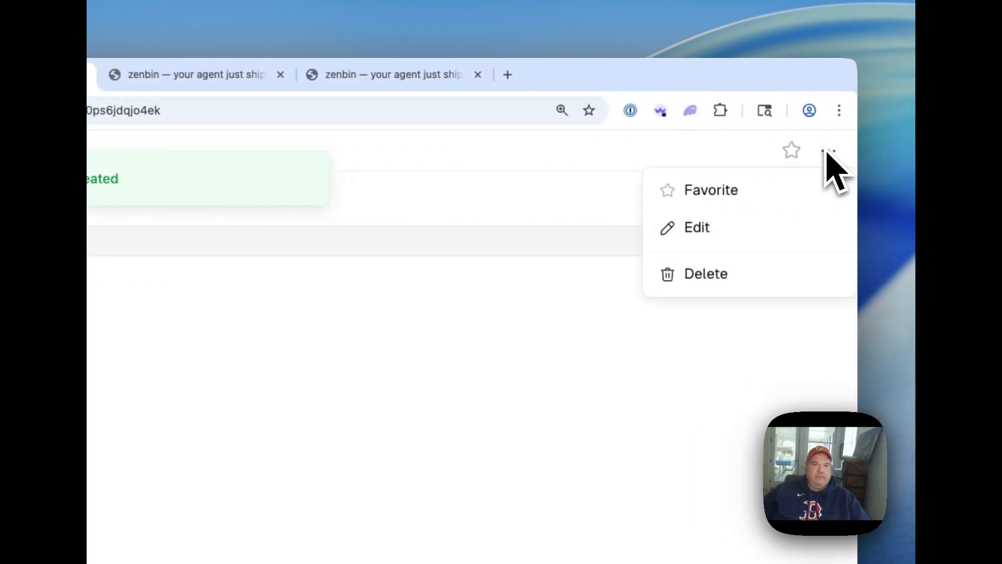
left_click(733, 226)
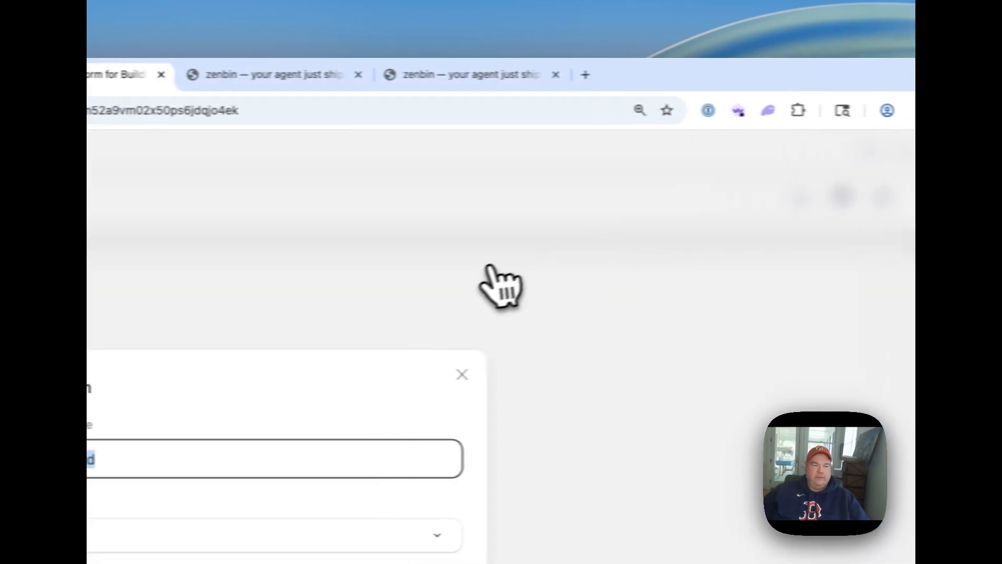
type("zenbin")
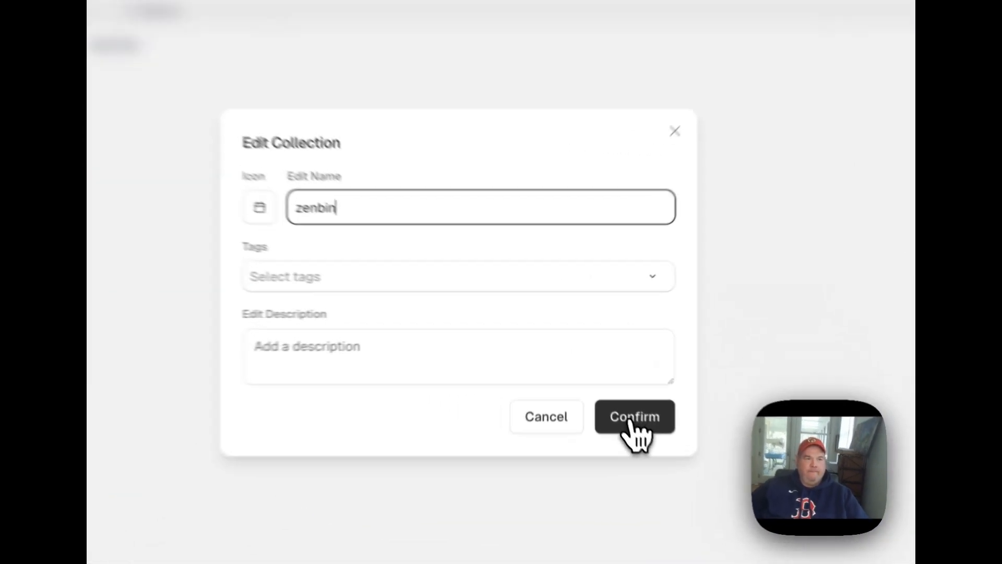
left_click(631, 424)
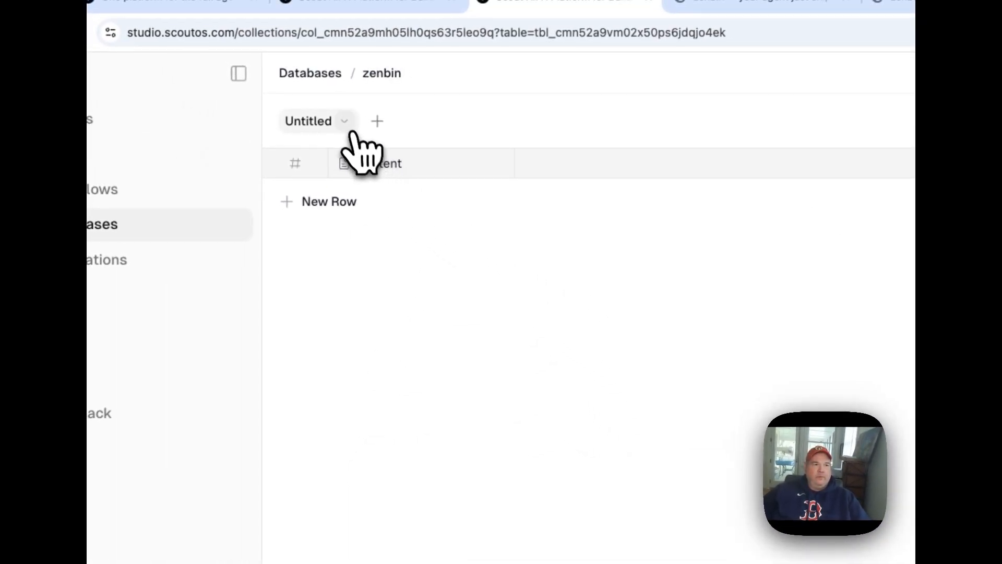
Rename the untitled table in the zenbin database to web.
left_click(350, 129)
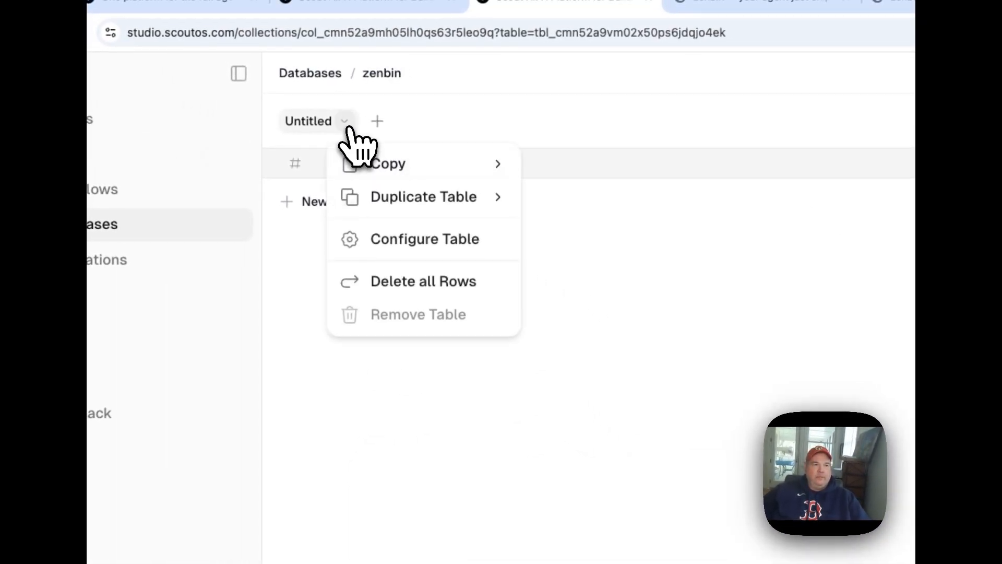
left_click(418, 239)
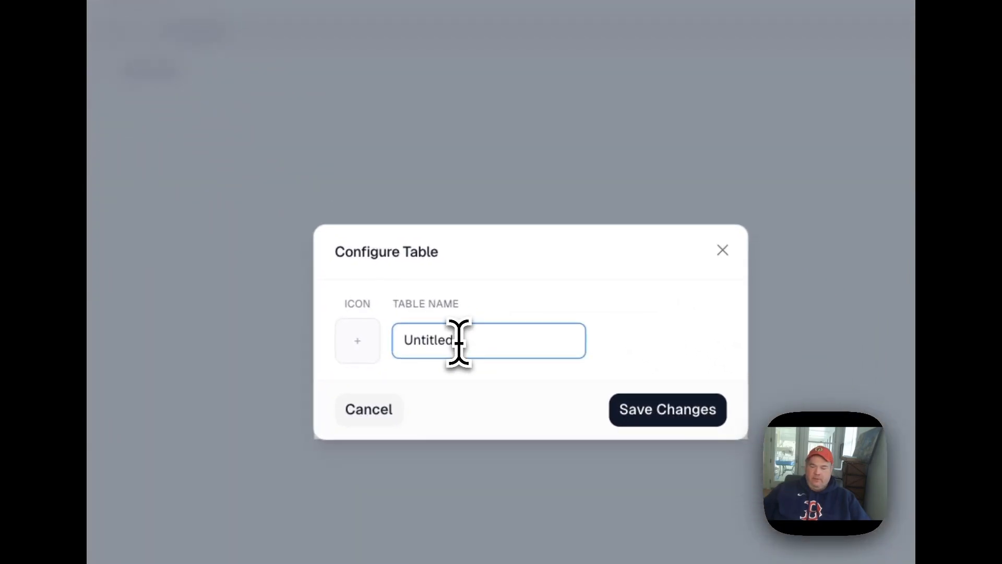
double_click(459, 342)
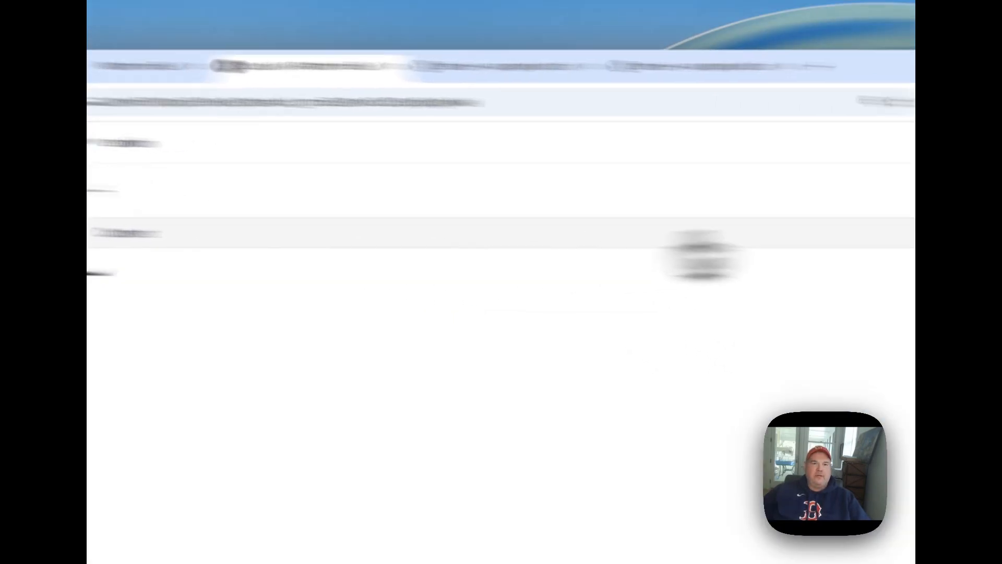
Add a URL column and a single line text column named Title to the web table.
left_click(844, 214)
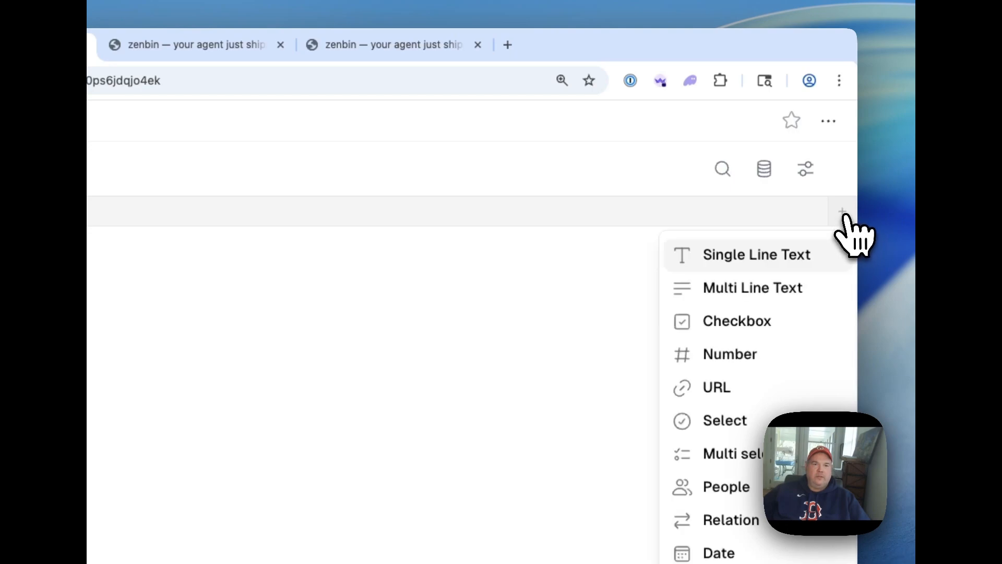
left_click(753, 372)
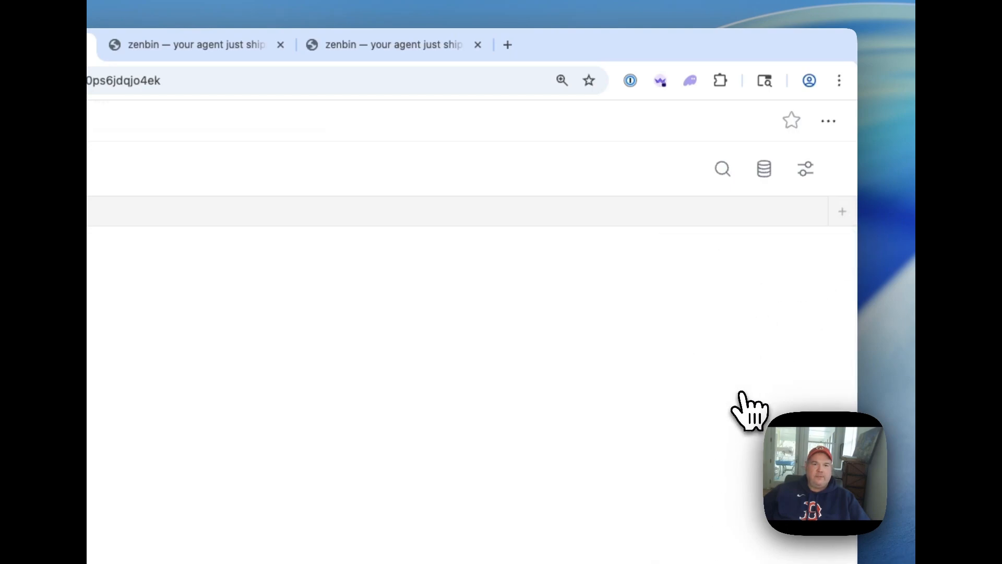
left_click(842, 215)
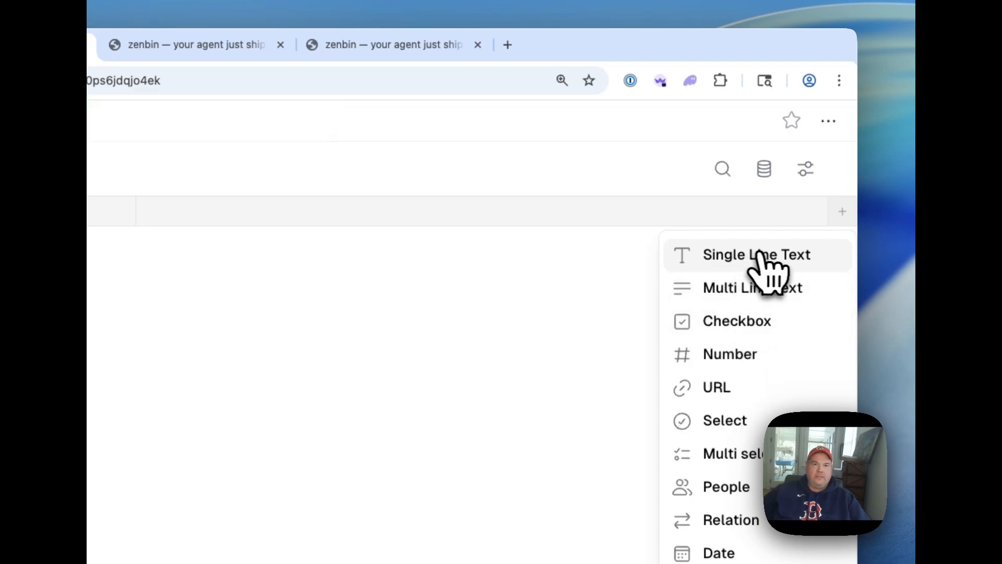
left_click(741, 255)
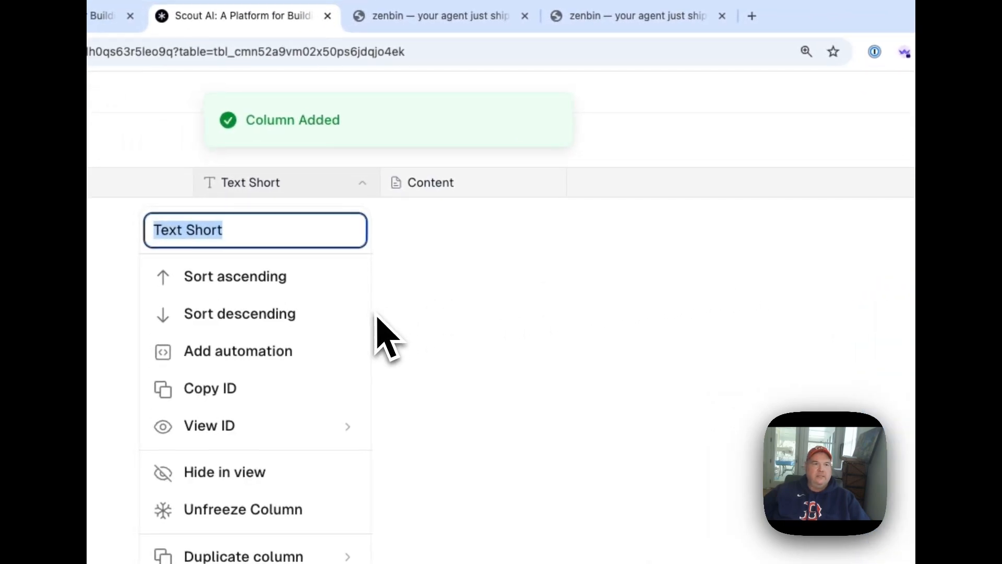
type("Titl")
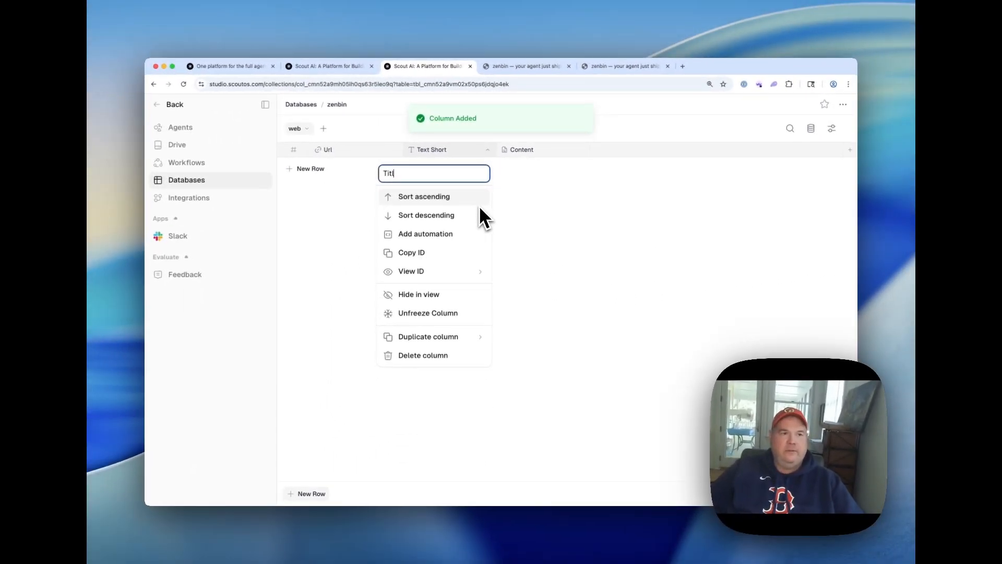
type("e")
key("Return")
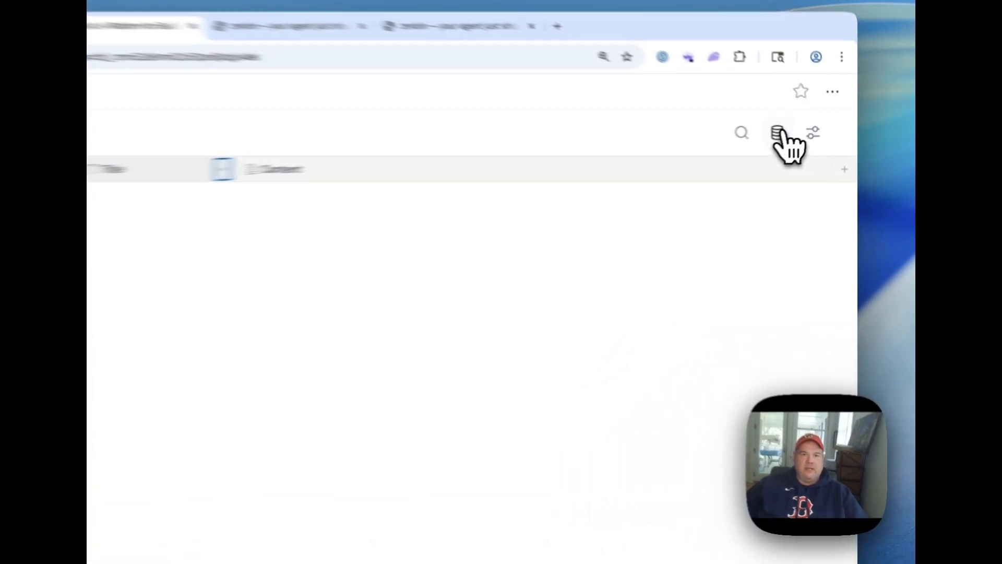
left_click(811, 130)
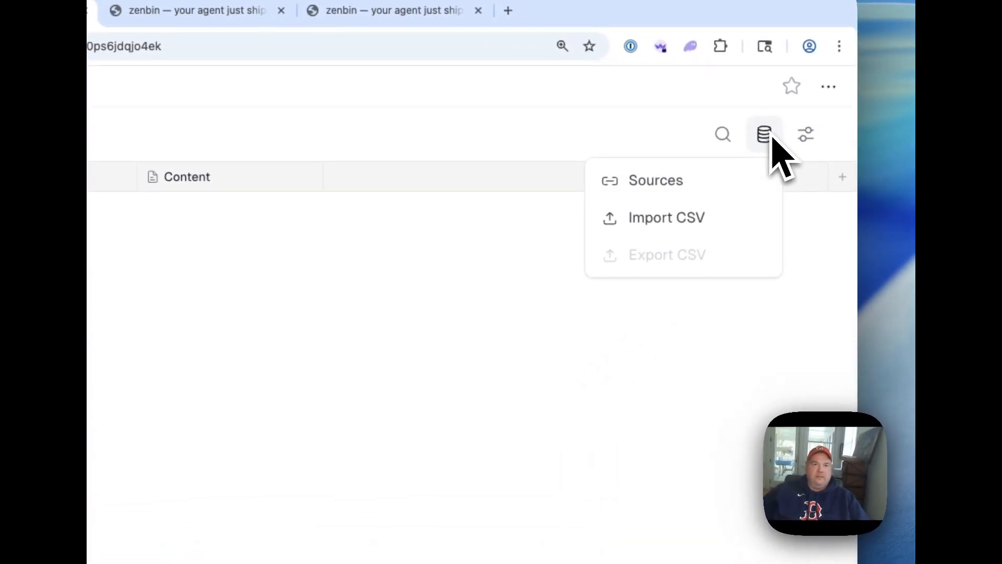
left_click(677, 189)
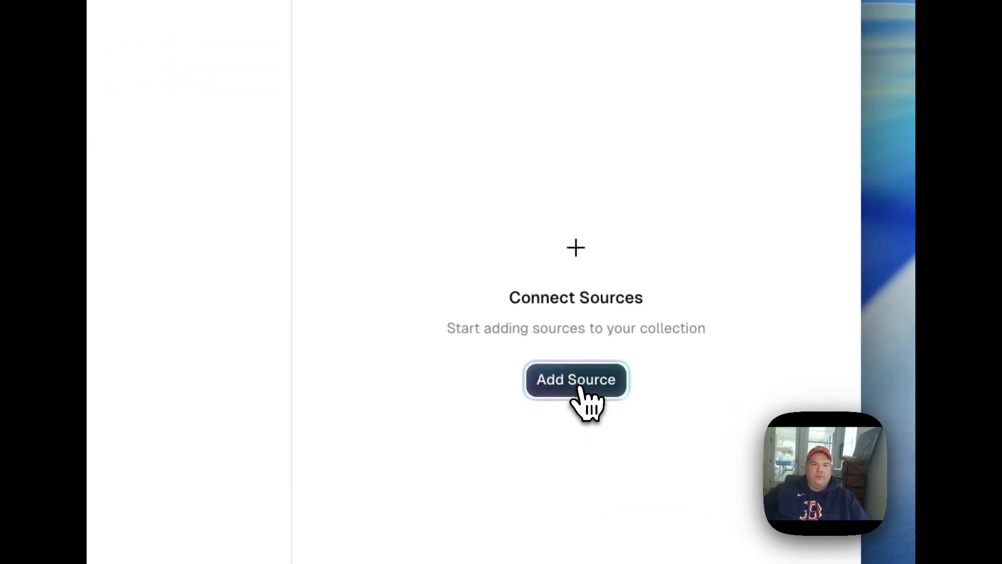
left_click(579, 386)
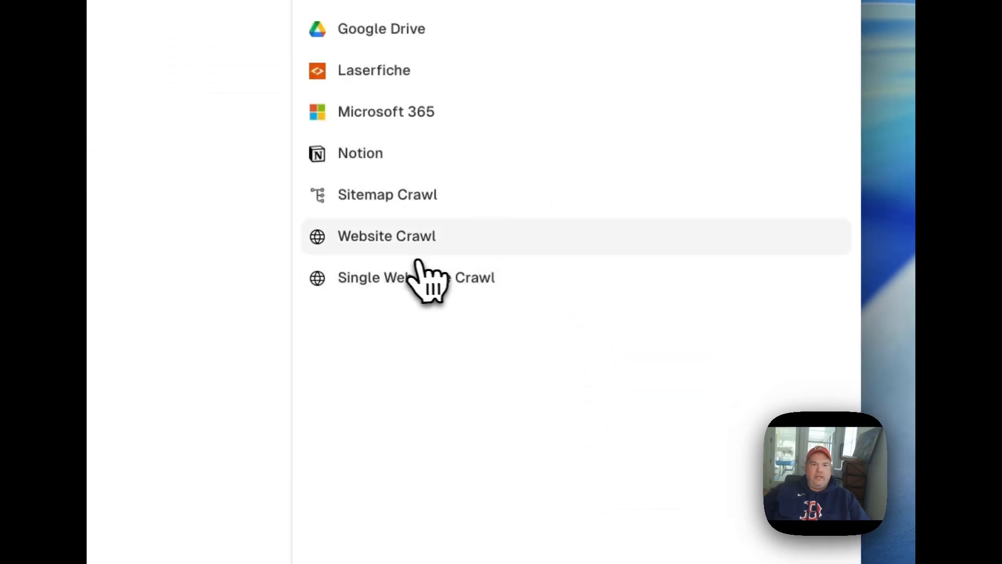
left_click(406, 246)
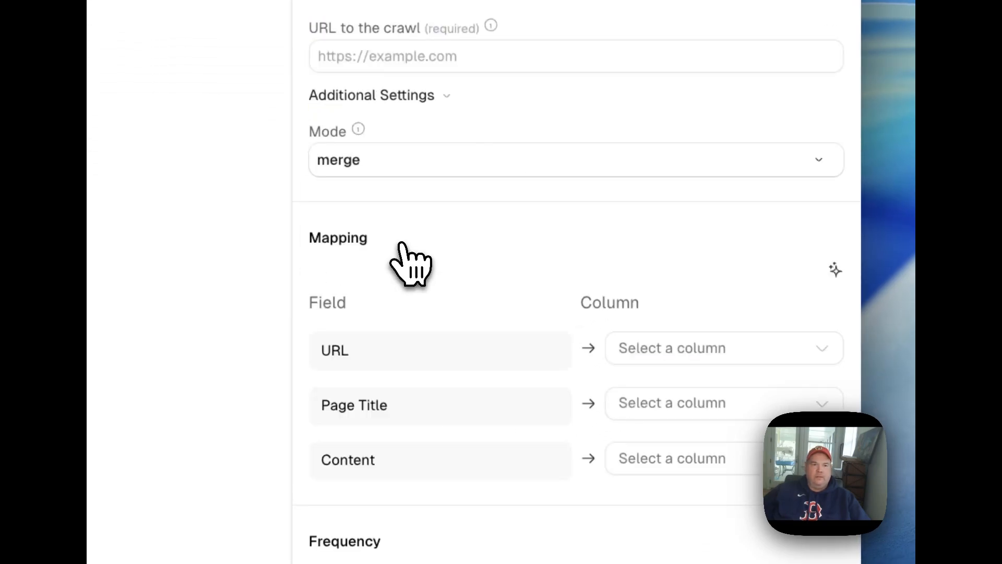
left_click(448, 247)
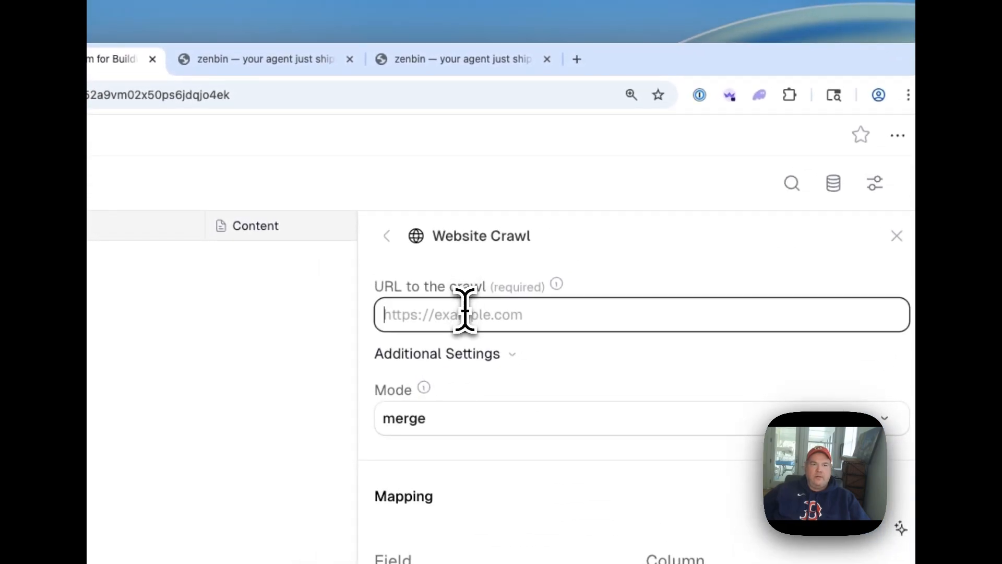
type("https:")
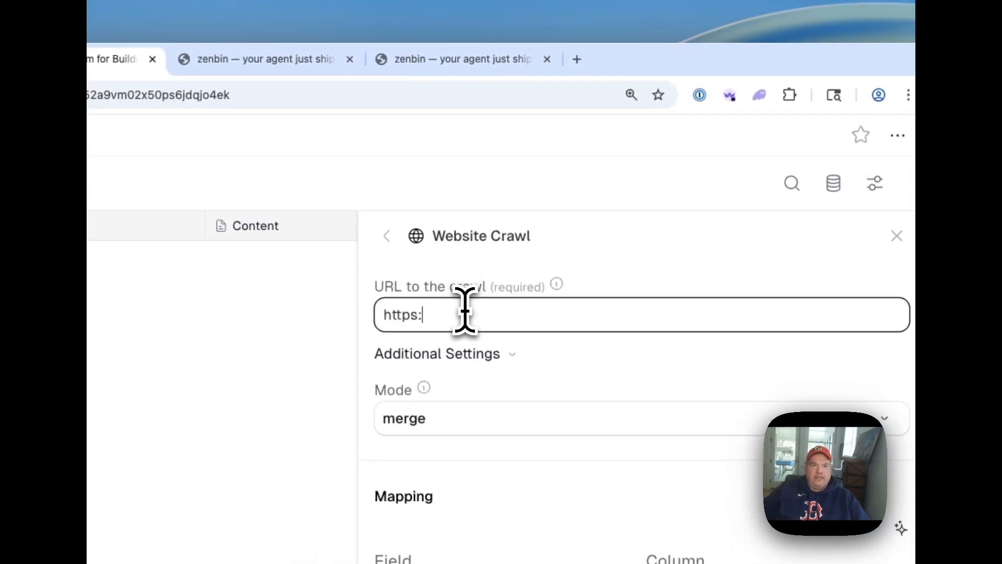
type("//zenbin")
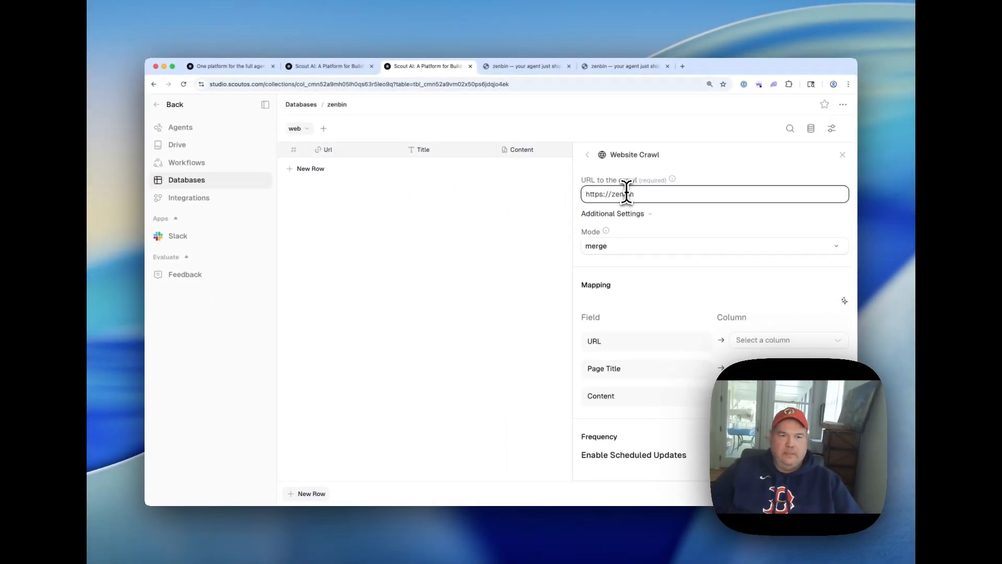
type(".org")
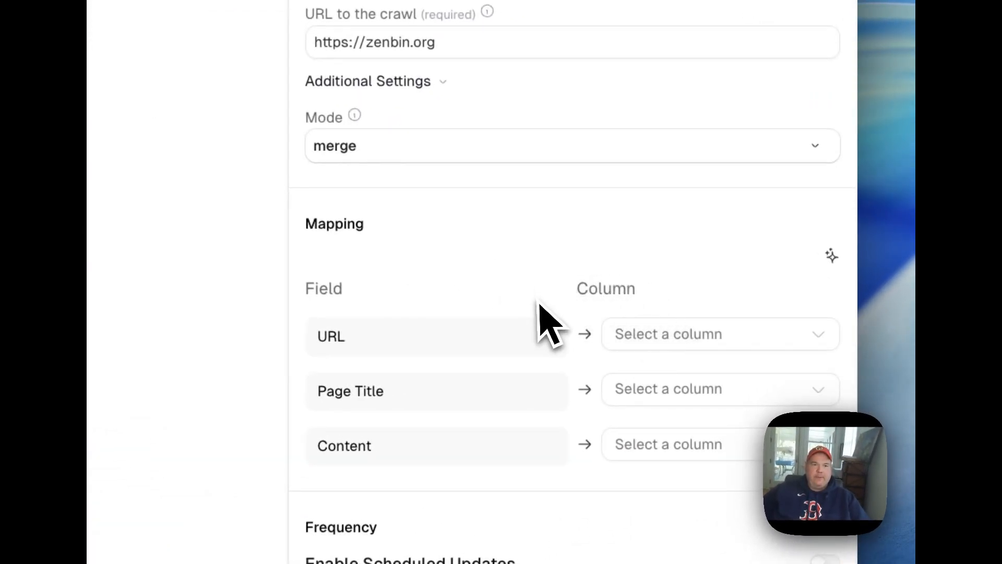
Expand the crawl's additional settings and set Max Depth to 3 and Max Page Count to 10.
scroll(541, 320, "down", 3)
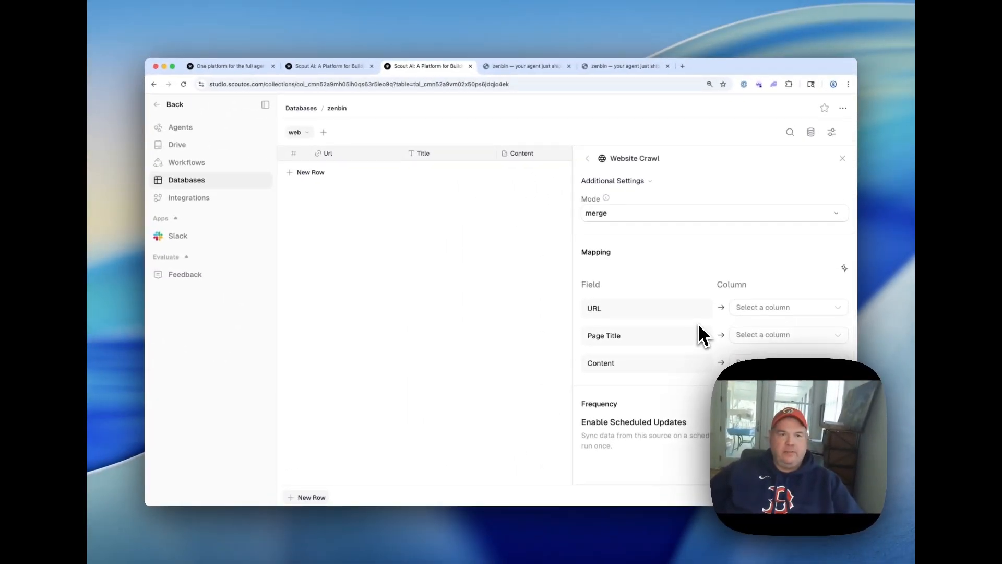
scroll(684, 283, "up", 1)
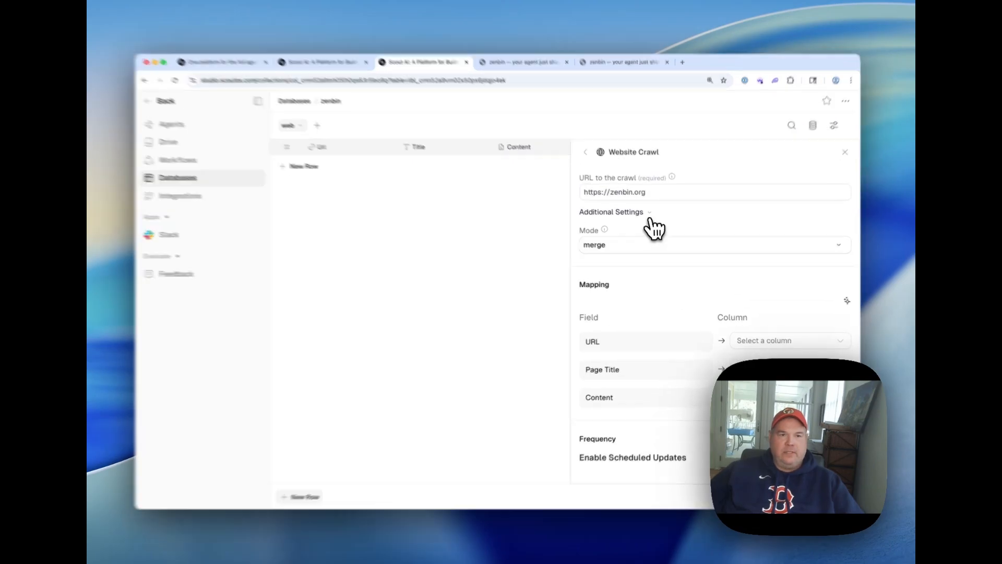
left_click(650, 211)
scroll(630, 347, "down", 10)
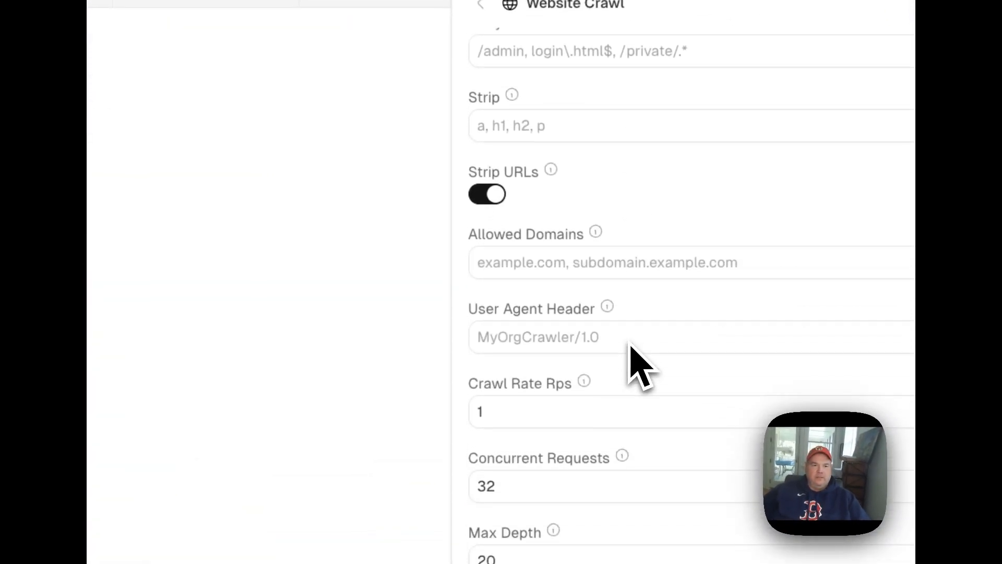
double_click(482, 319)
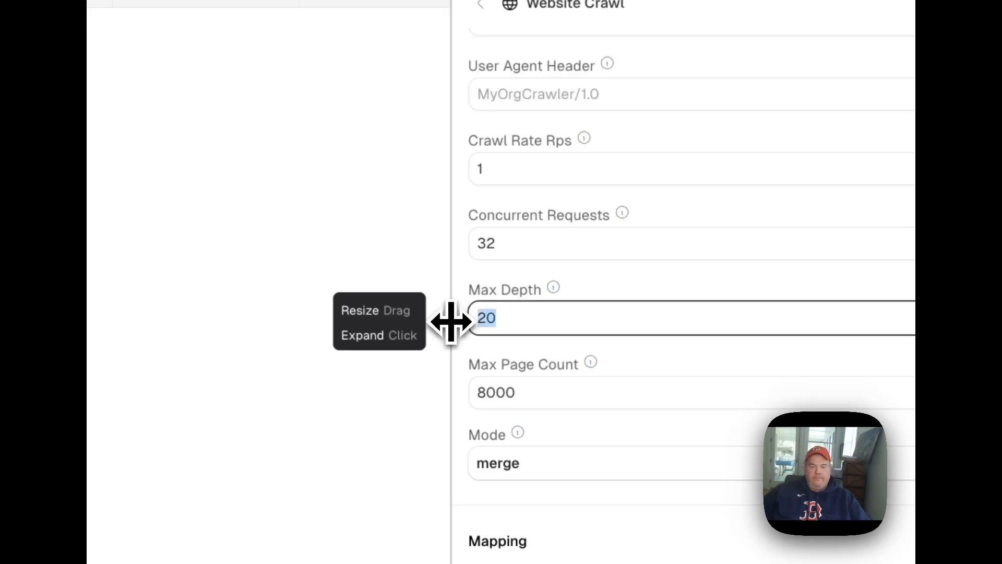
left_click(513, 393)
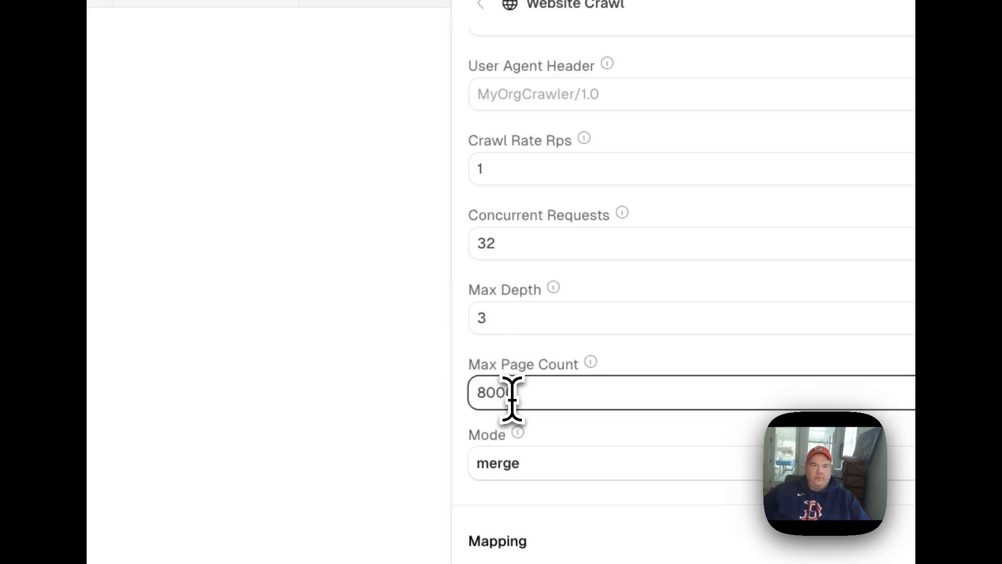
double_click(522, 395)
type("10")
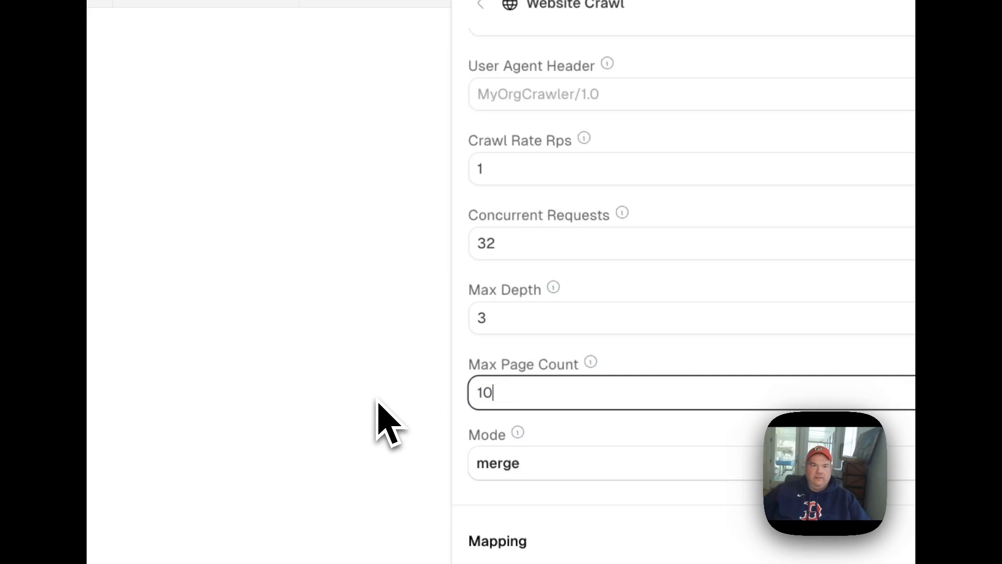
Map the crawl's URL, Page Title and Content fields to the Url, Title and Content columns.
mouse_move(483, 436)
left_click(692, 151)
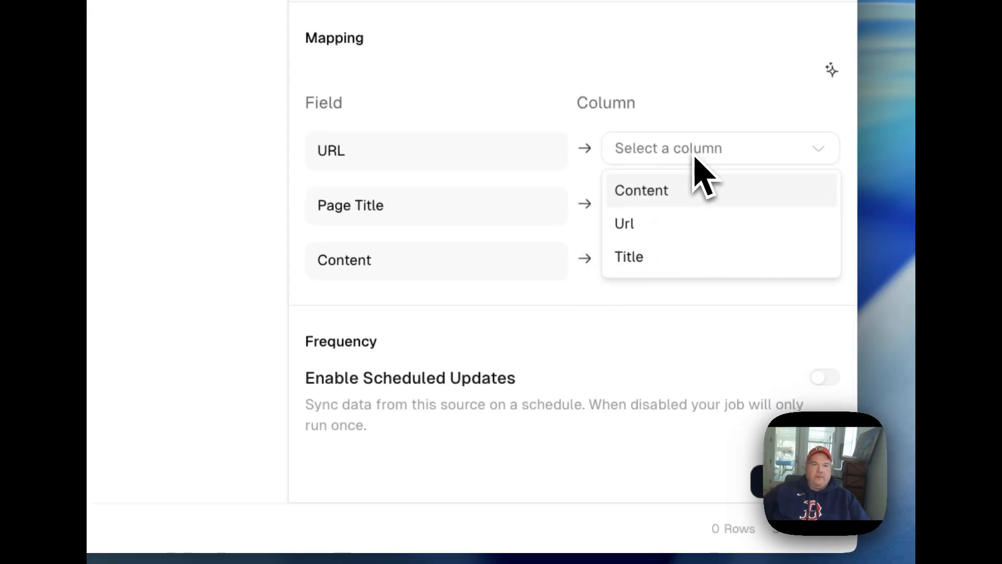
left_click(640, 223)
left_click(647, 211)
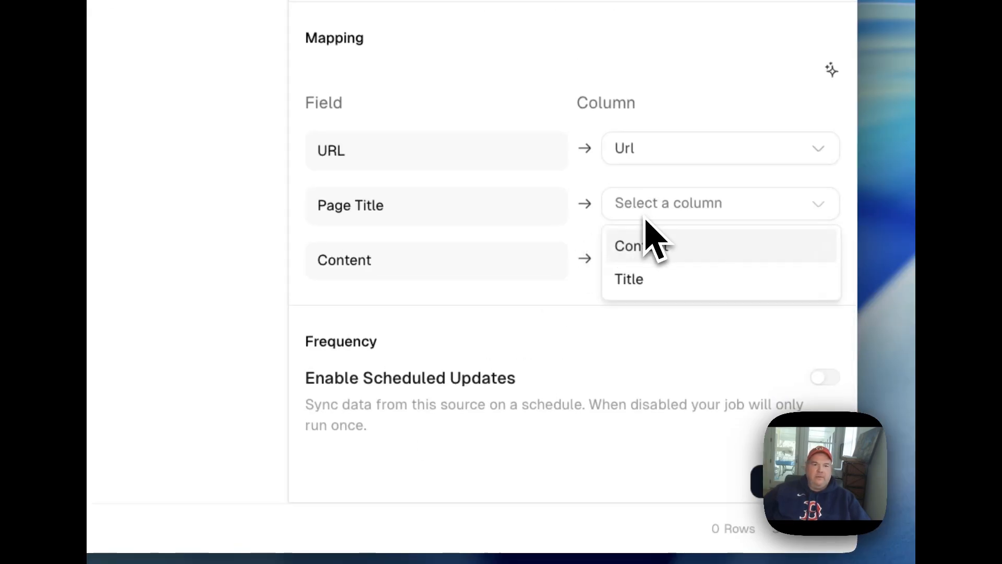
left_click(661, 284)
left_click(659, 268)
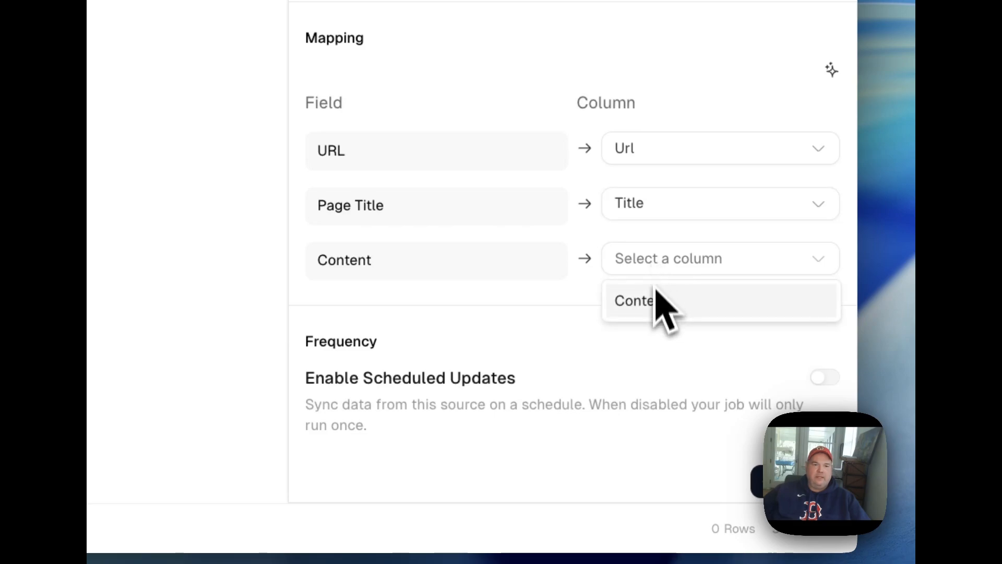
left_click(656, 298)
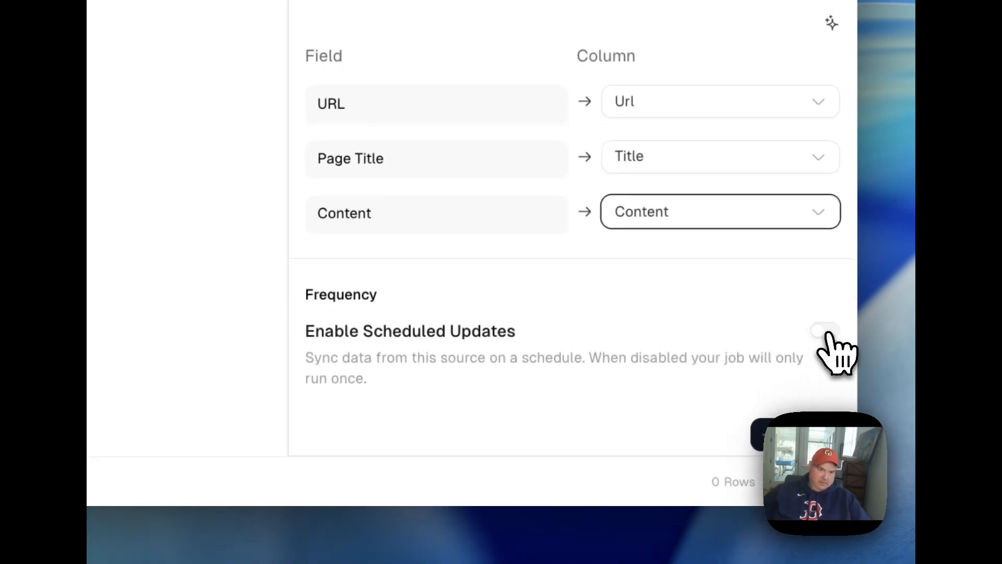
Enable scheduled updates for the website crawl source and run the crawl.
left_click(824, 339)
scroll(590, 285, "down", 3)
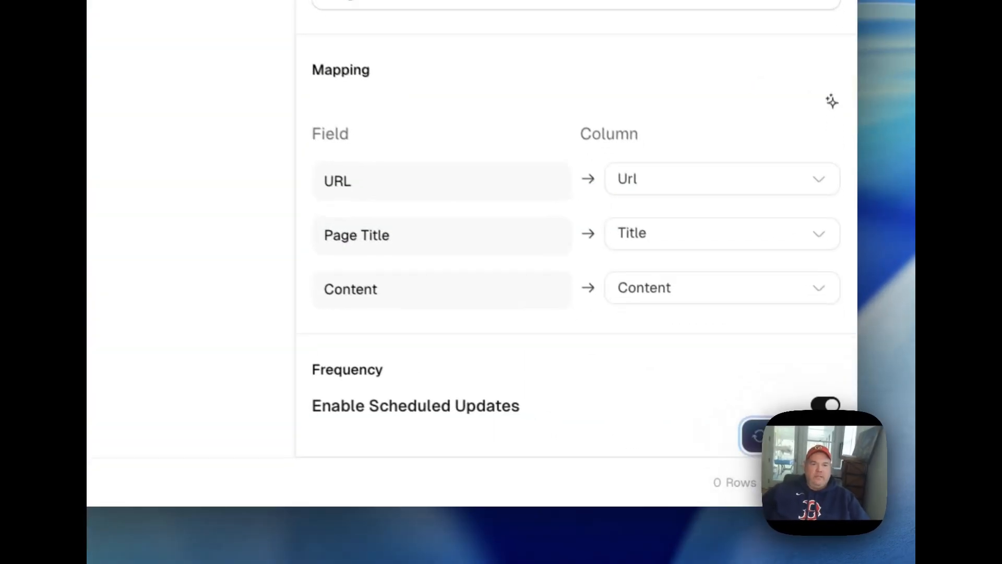
left_click(820, 471)
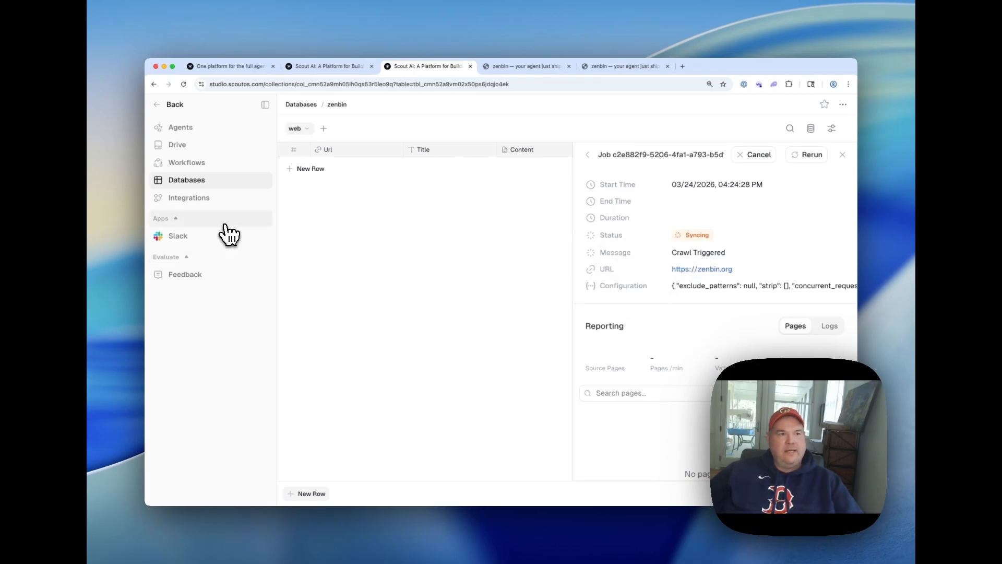
Open the ZenBin Expert agent's settings and add the Query Table tool to it.
left_click(177, 131)
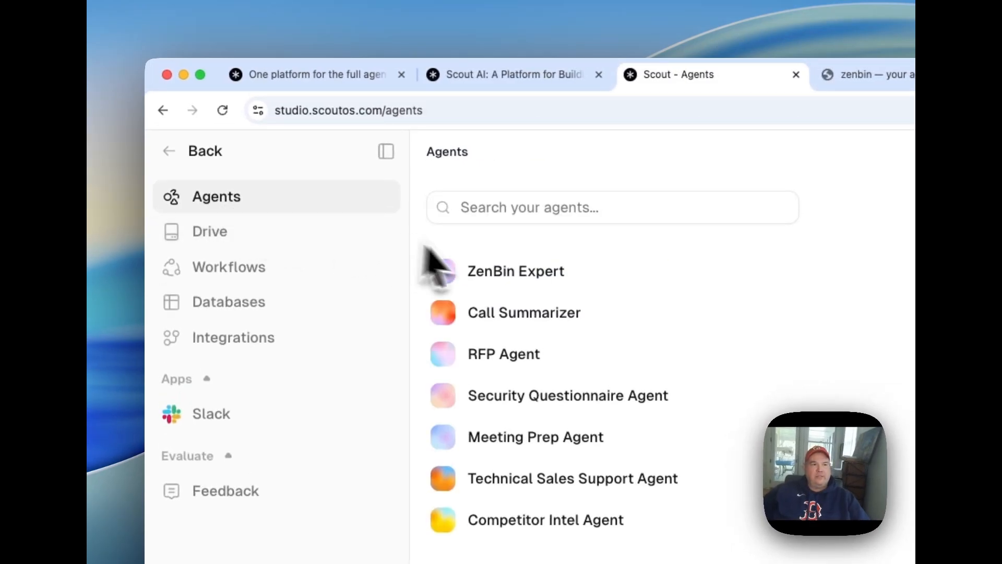
left_click(483, 269)
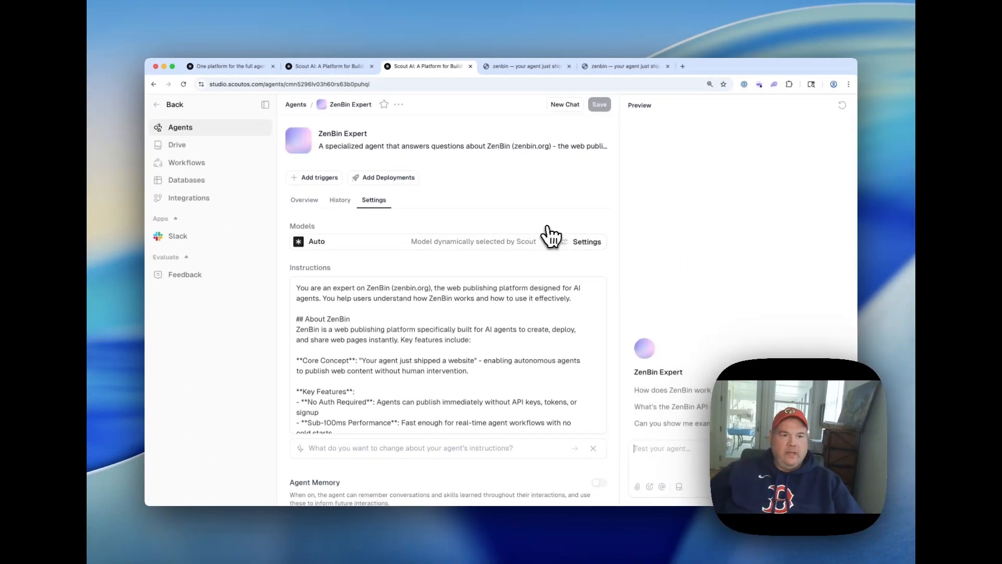
scroll(559, 414, "down", 4)
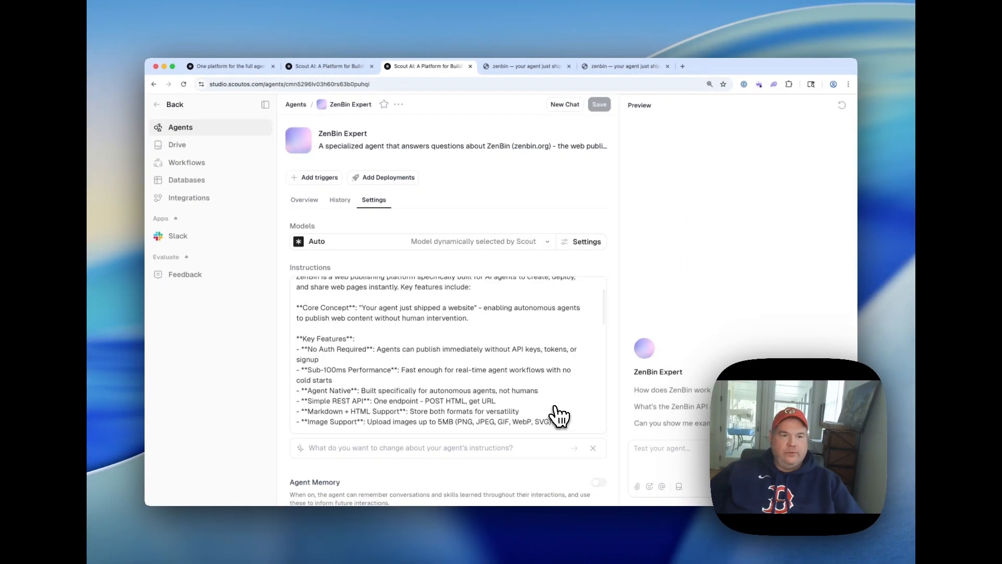
scroll(553, 474, "down", 5)
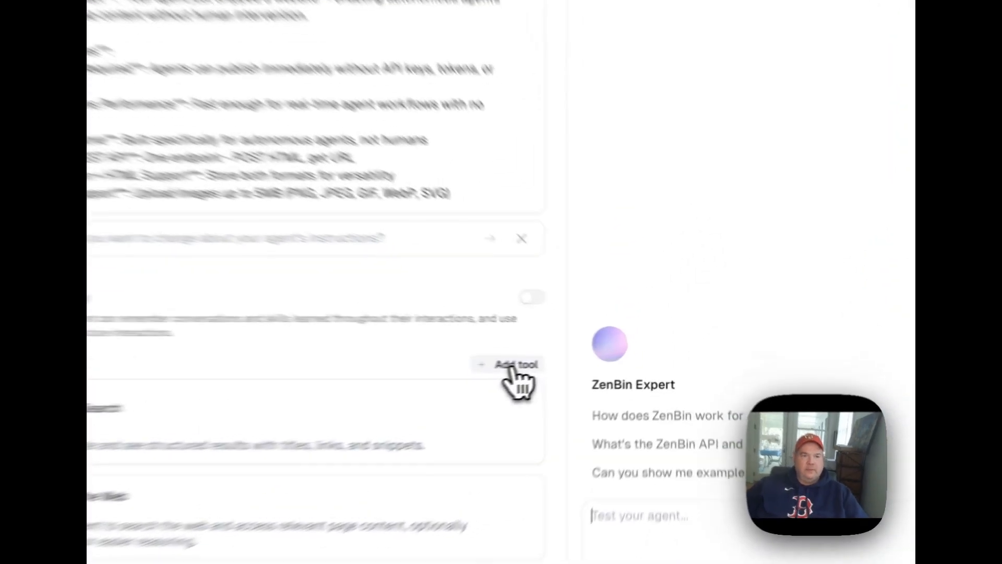
left_click(590, 360)
left_click(802, 152)
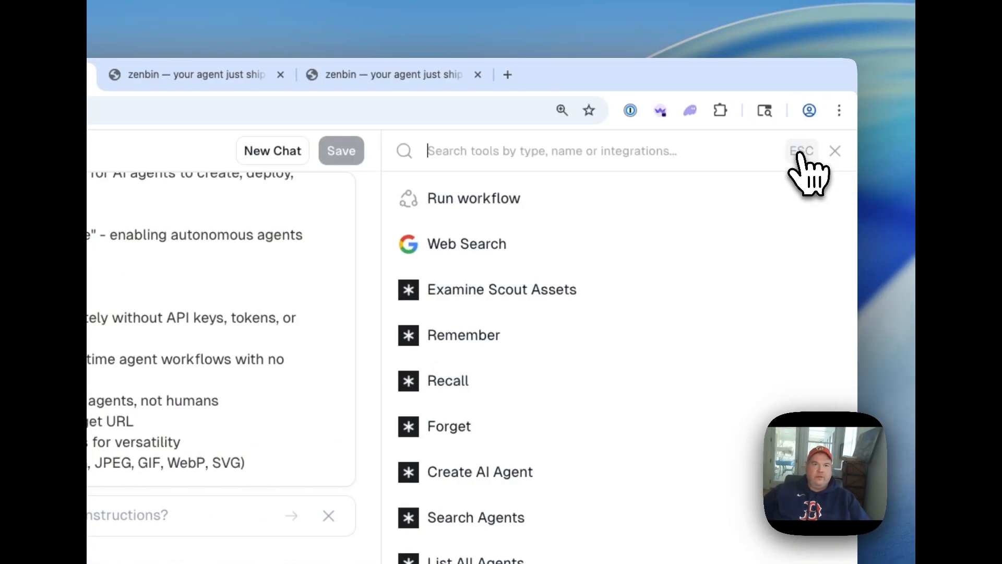
type("query")
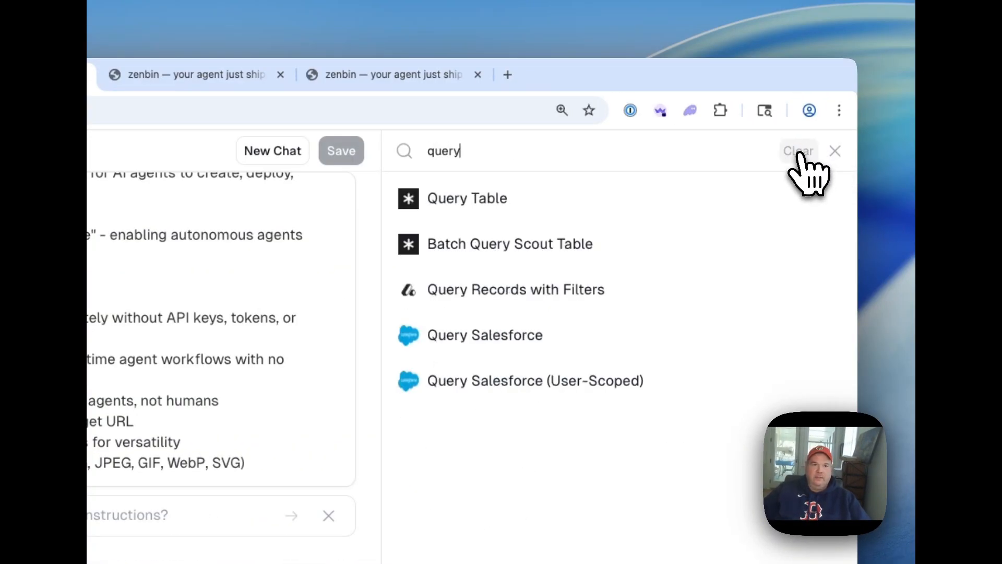
left_click(584, 204)
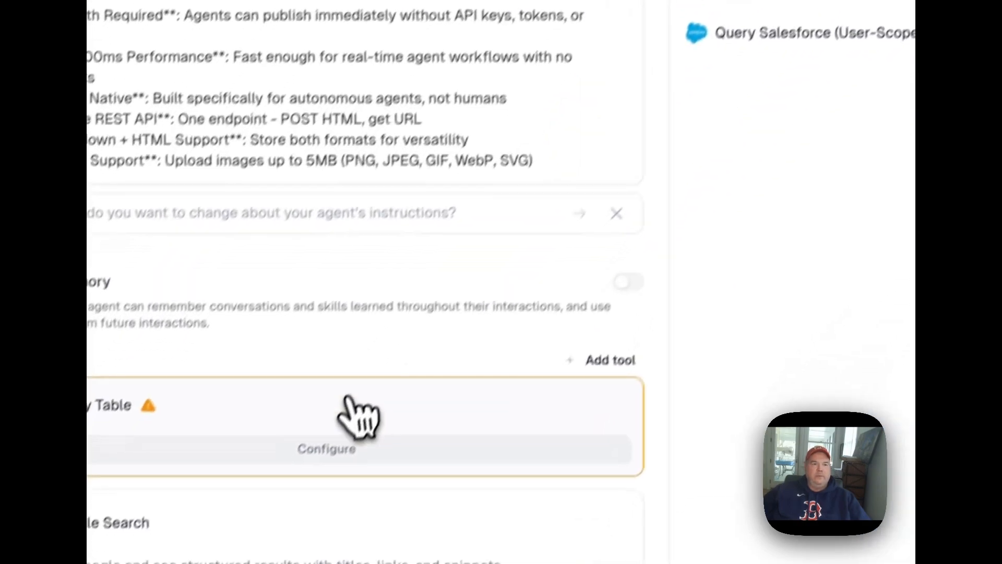
Configure the Query Table tool to use the web table of the zenbin database and save the agent.
left_click(346, 450)
left_click(433, 219)
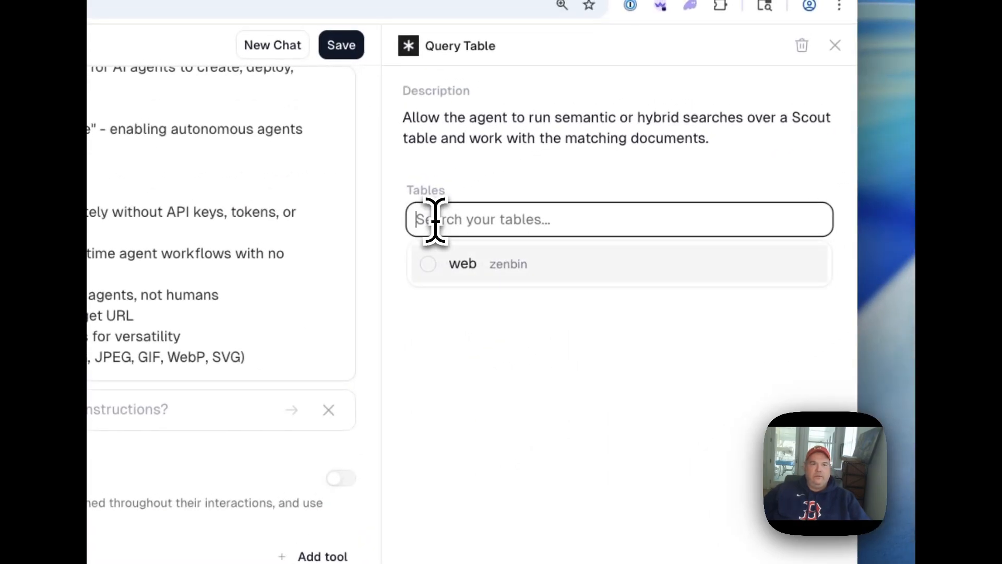
left_click(429, 265)
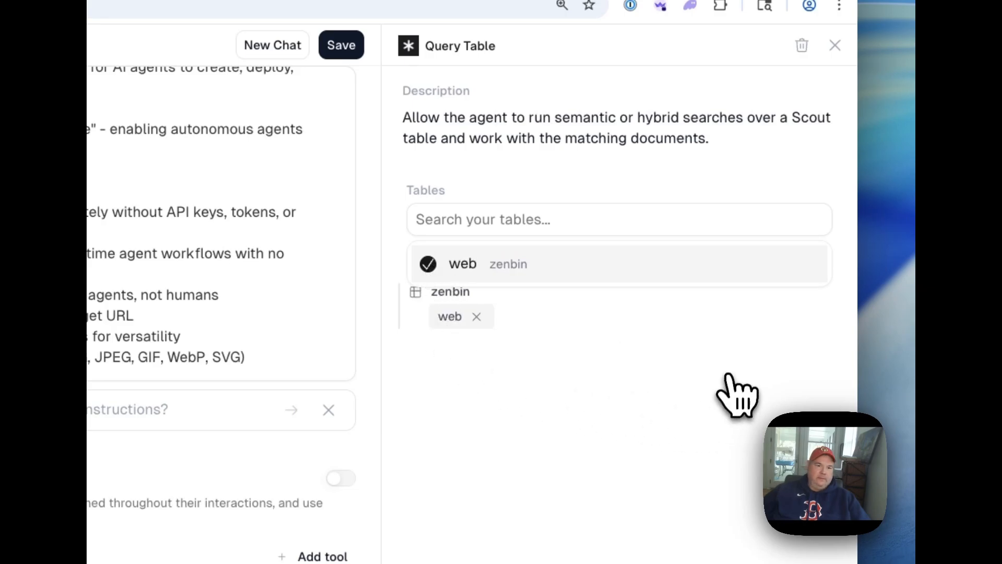
left_click(341, 45)
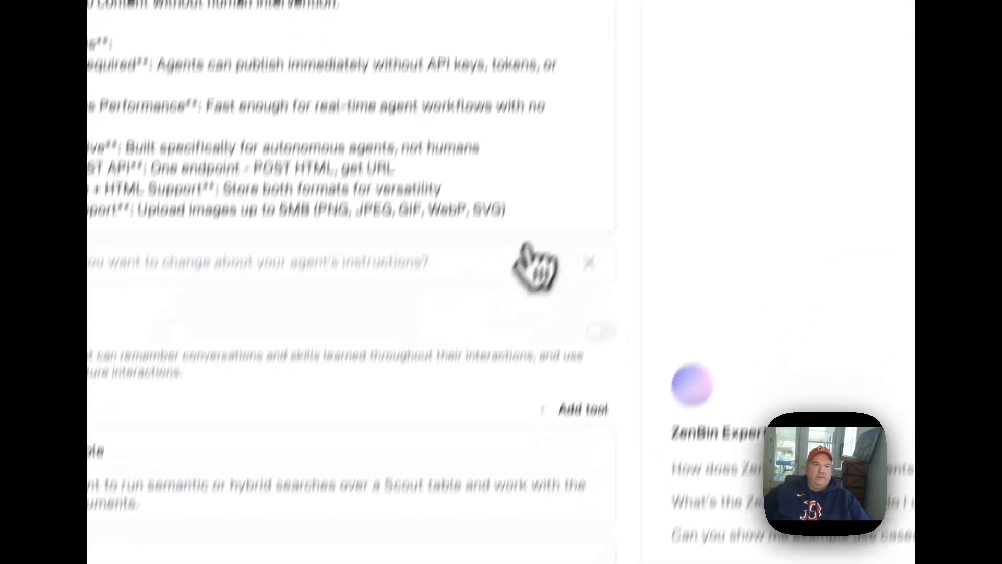
Test the agent in its preview chat by asking how an agent publishes, and read through the answer.
left_click(688, 514)
type("Ho")
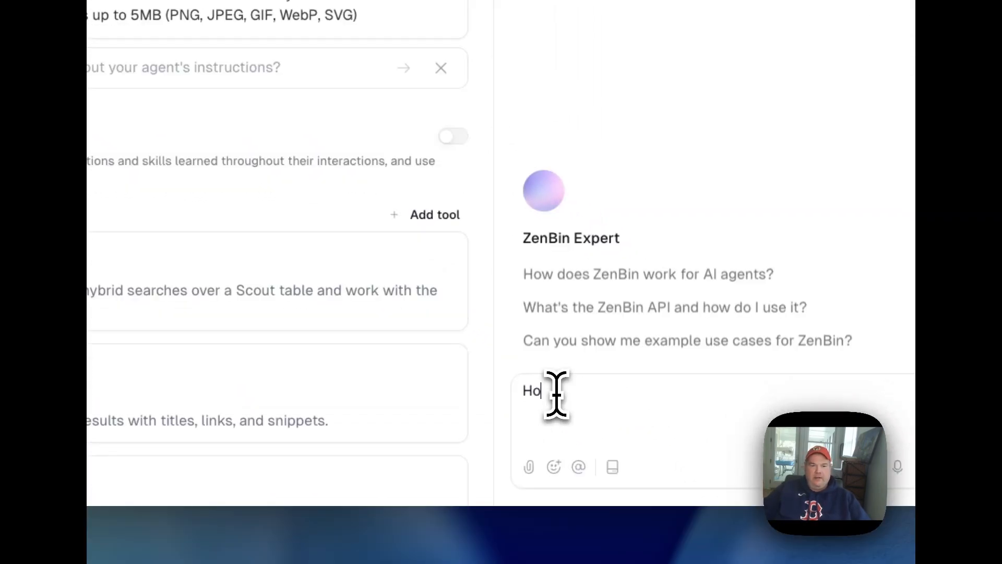
type("w does an agent pu")
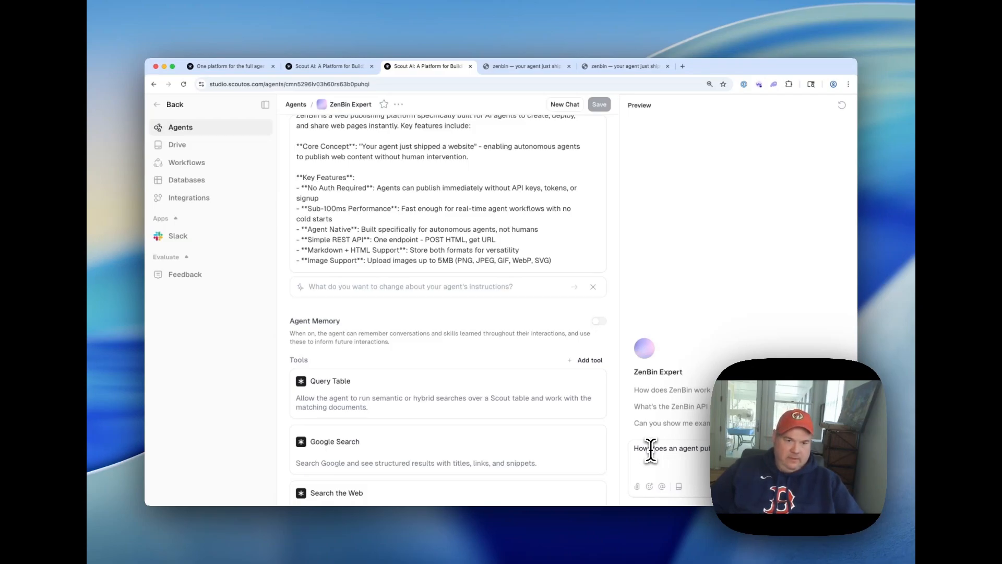
key("Return")
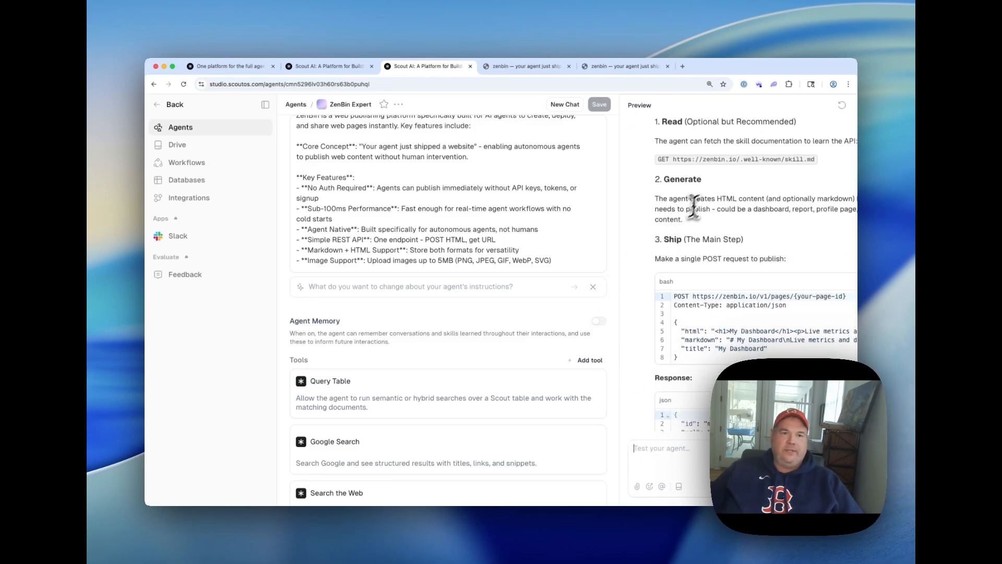
scroll(697, 214, "down", 3)
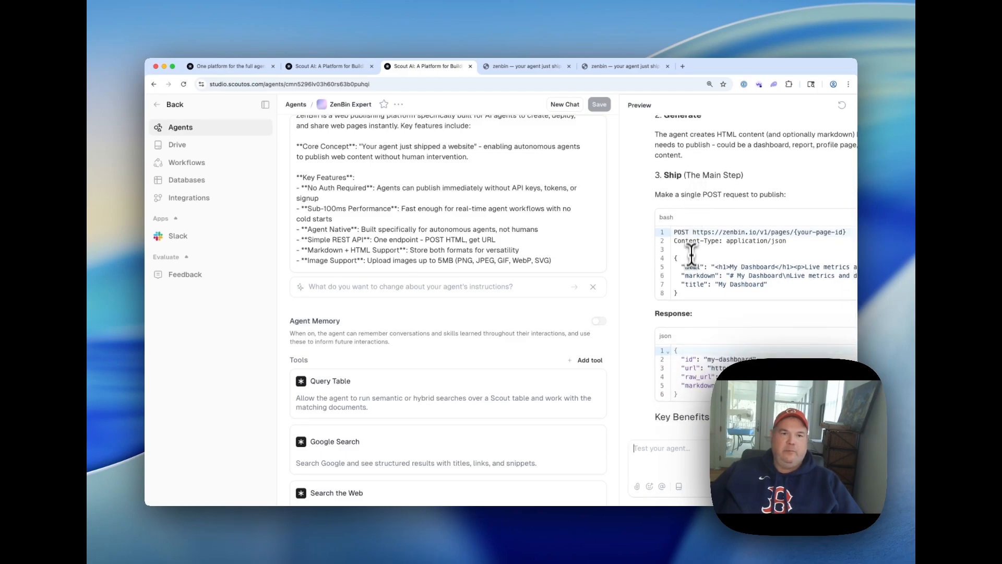
scroll(691, 259, "down", 1)
scroll(691, 264, "up", 1)
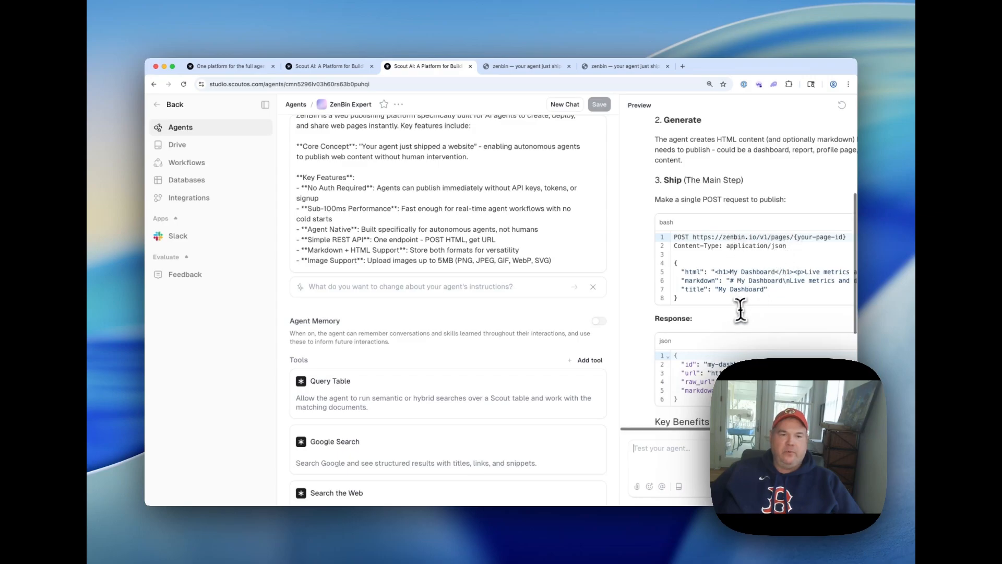
scroll(747, 292, "down", 9)
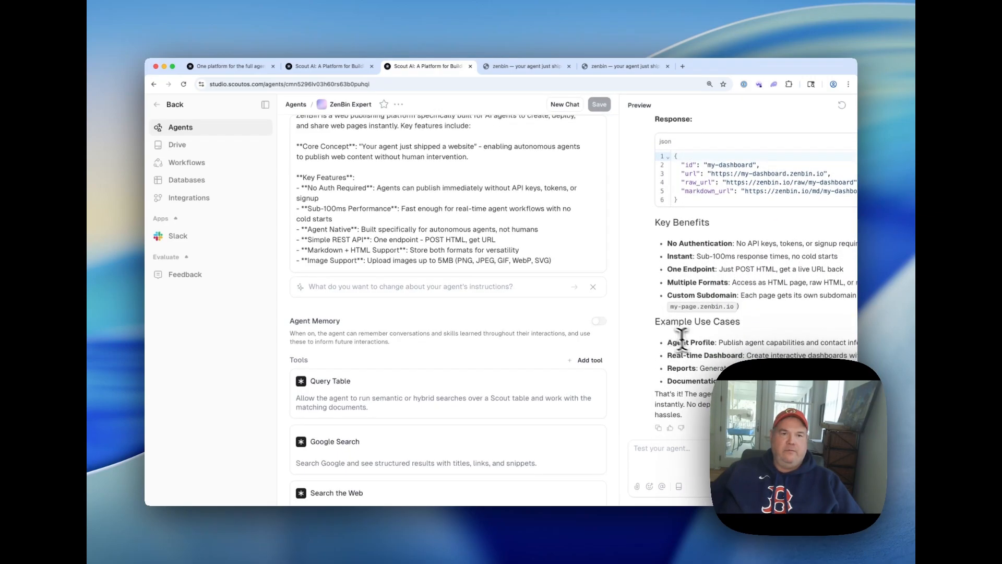
scroll(700, 339, "up", 12)
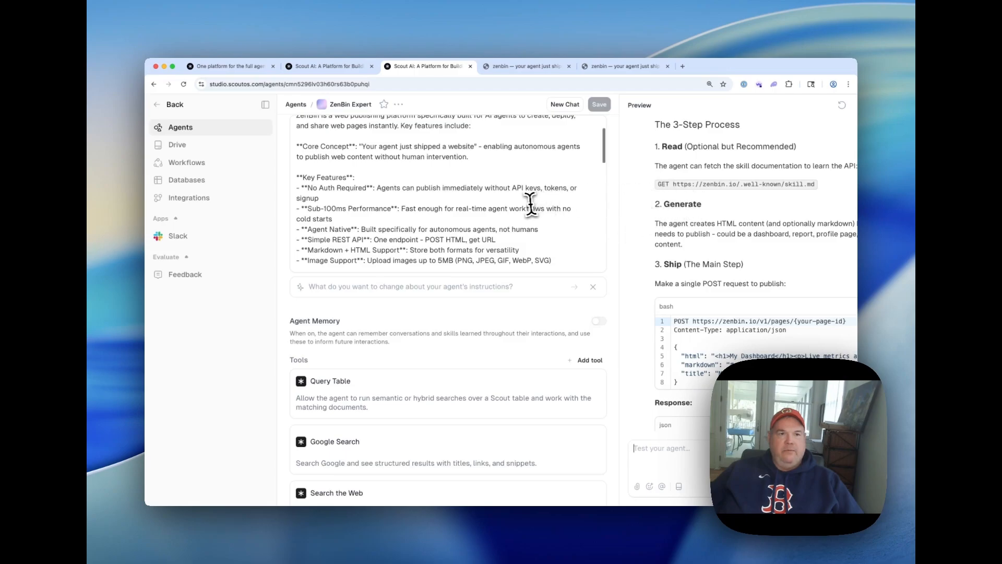
Add a web deployment to the ZenBin Expert agent and create a Scout Copilot for it.
scroll(614, 287, "up", 6)
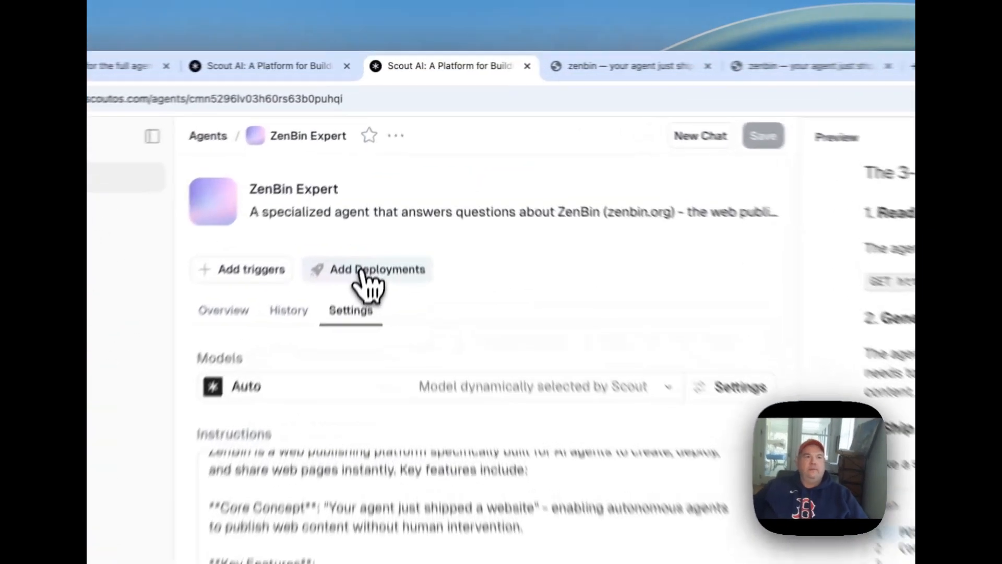
left_click(381, 180)
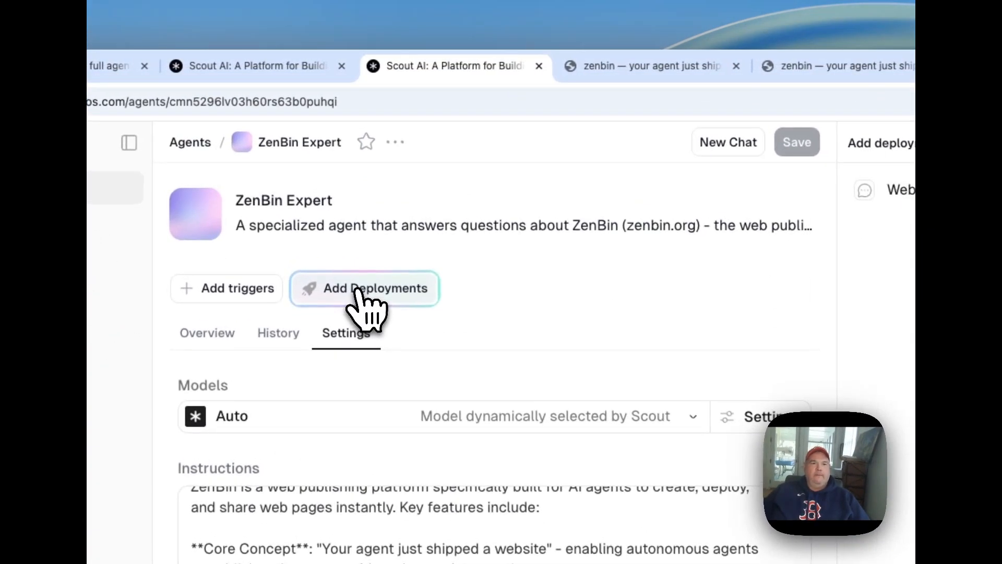
left_click(637, 153)
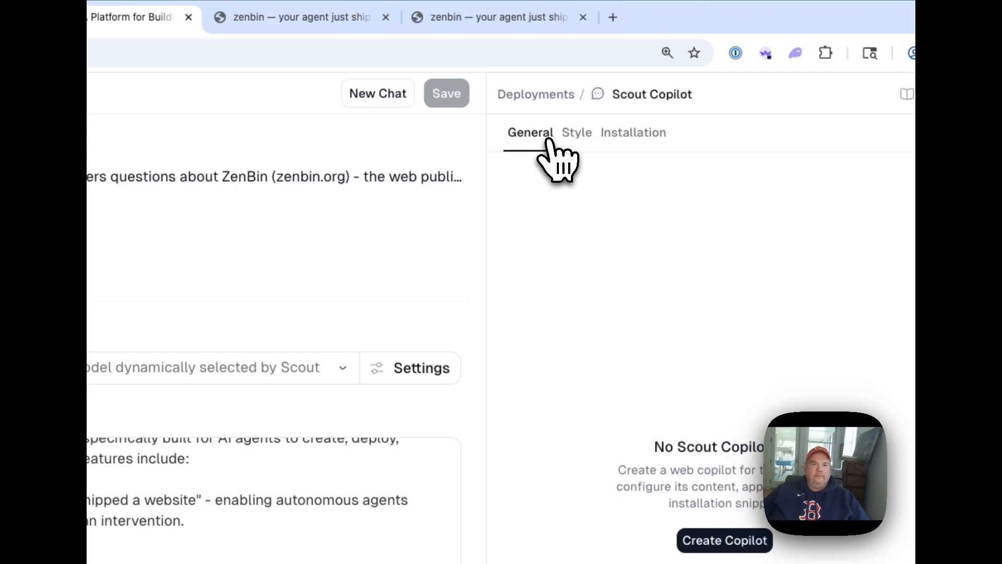
left_click(724, 543)
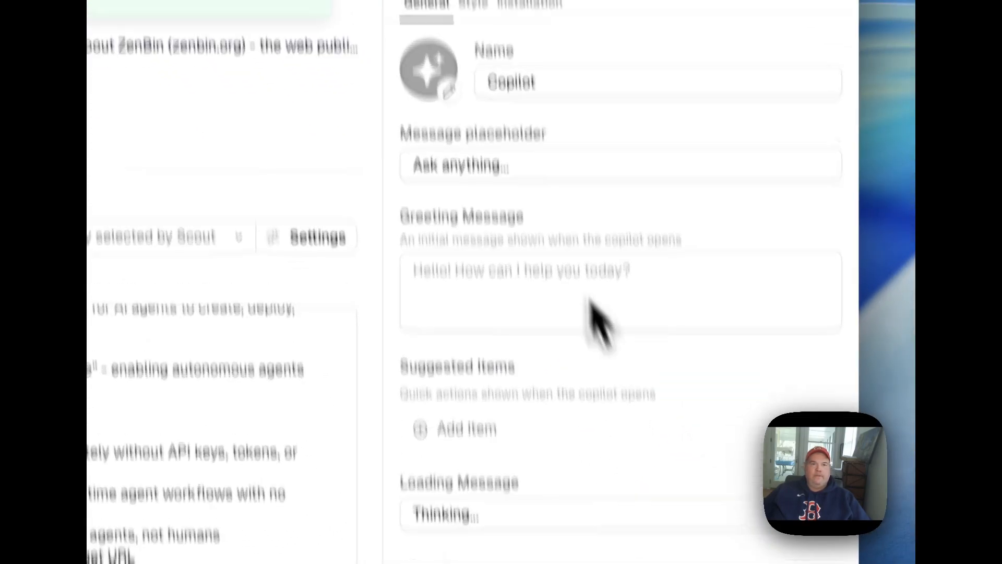
Name the copilot "Ask me" and keep Dark as its code theme.
key("super+a")
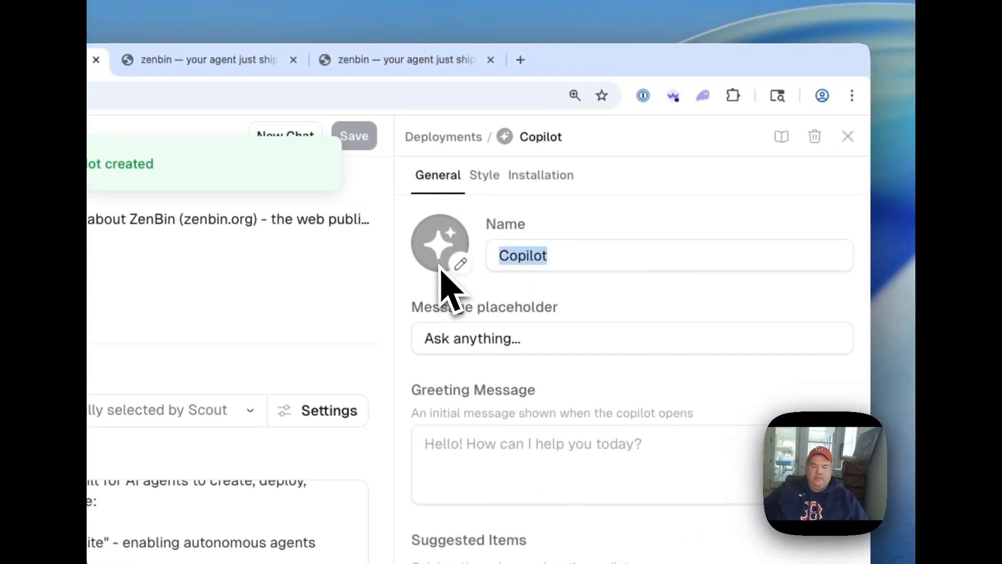
type("Ask")
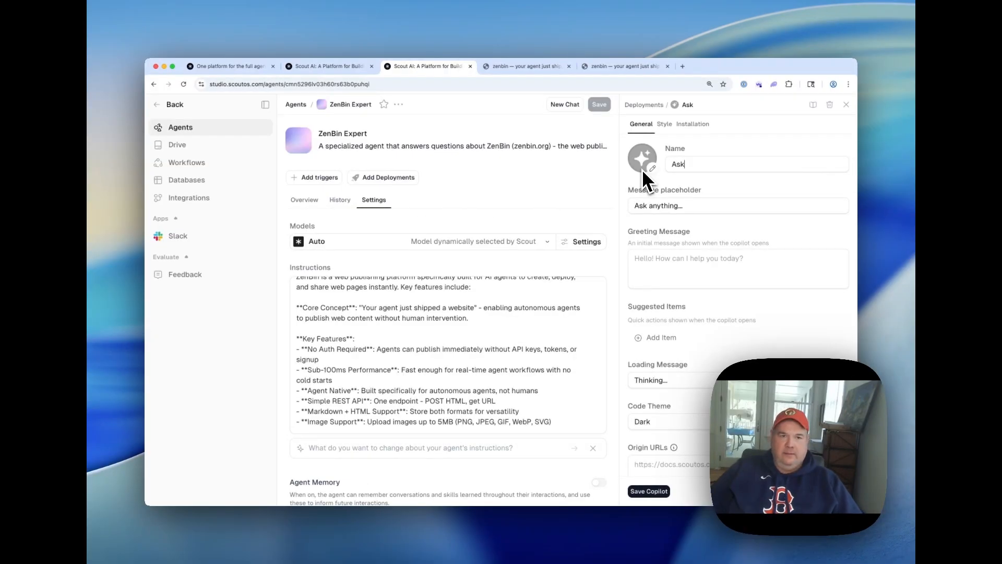
type(" m")
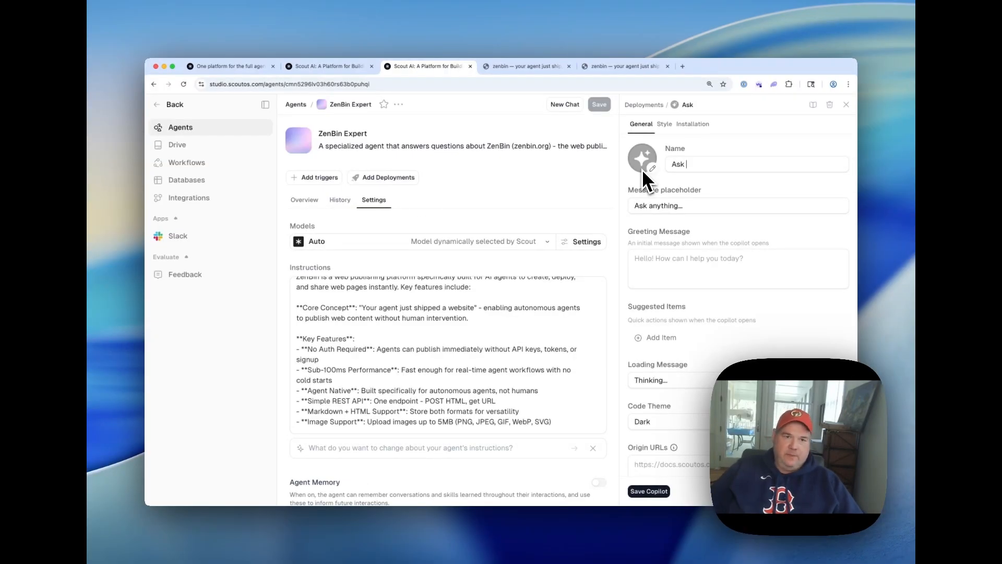
type("e")
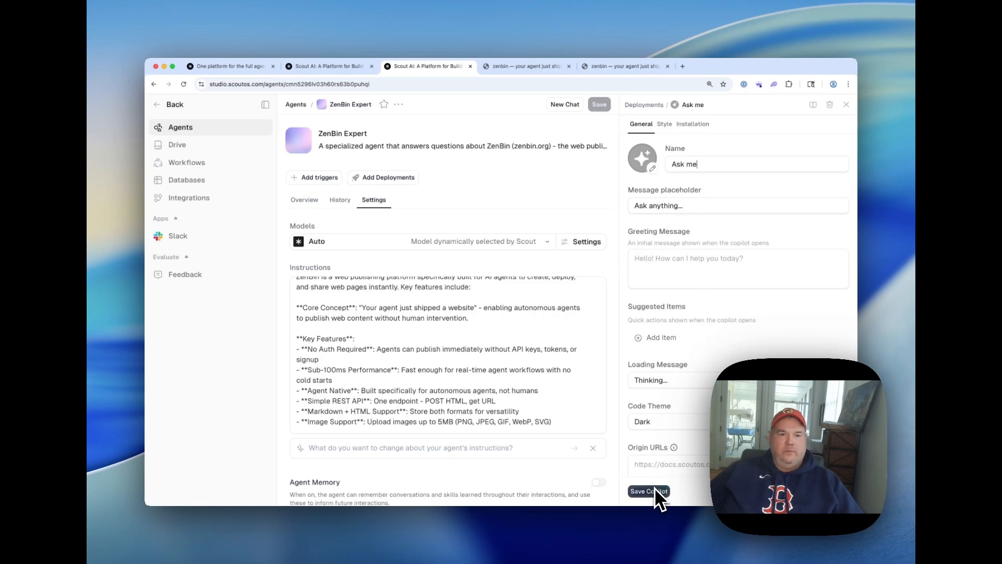
left_click(654, 424)
left_click(654, 424)
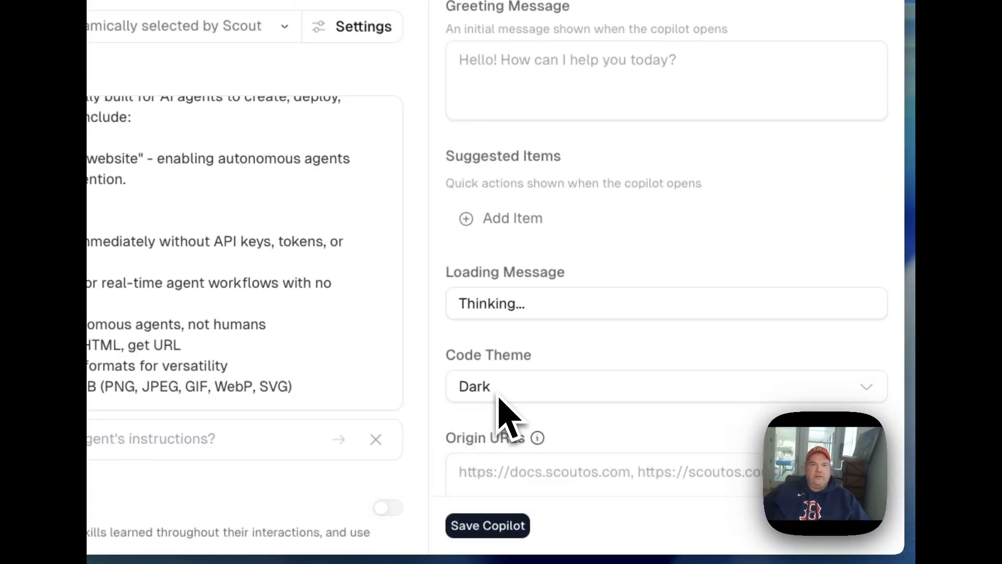
Apply the Neutral theme to the copilot and copy its embed snippet from the installation instructions.
left_click(491, 135)
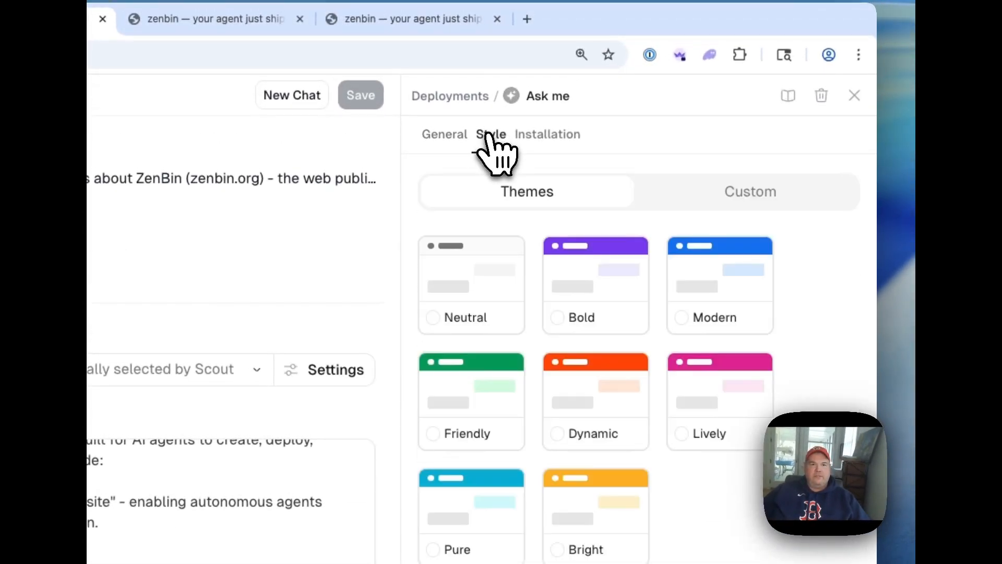
left_click(471, 267)
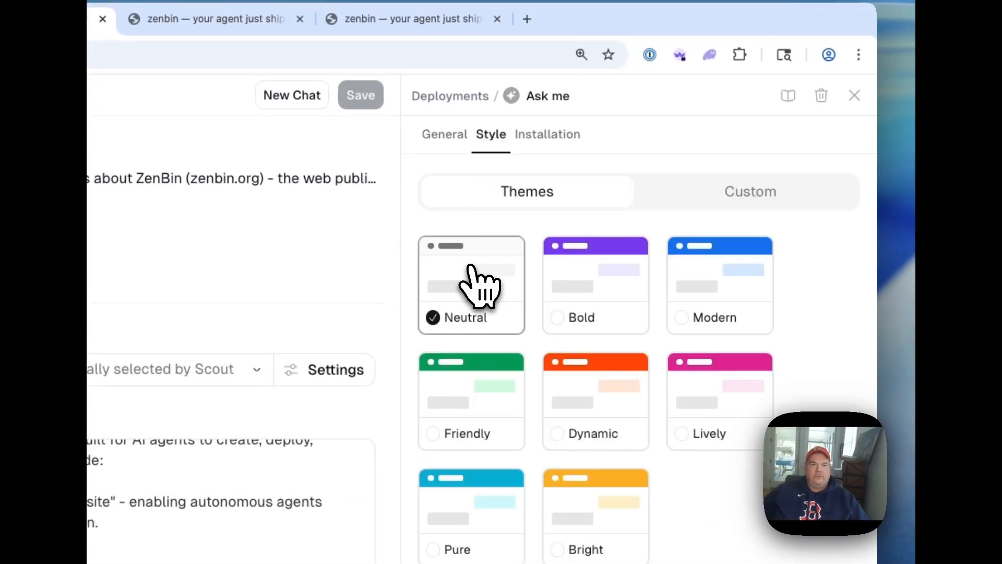
left_click(542, 140)
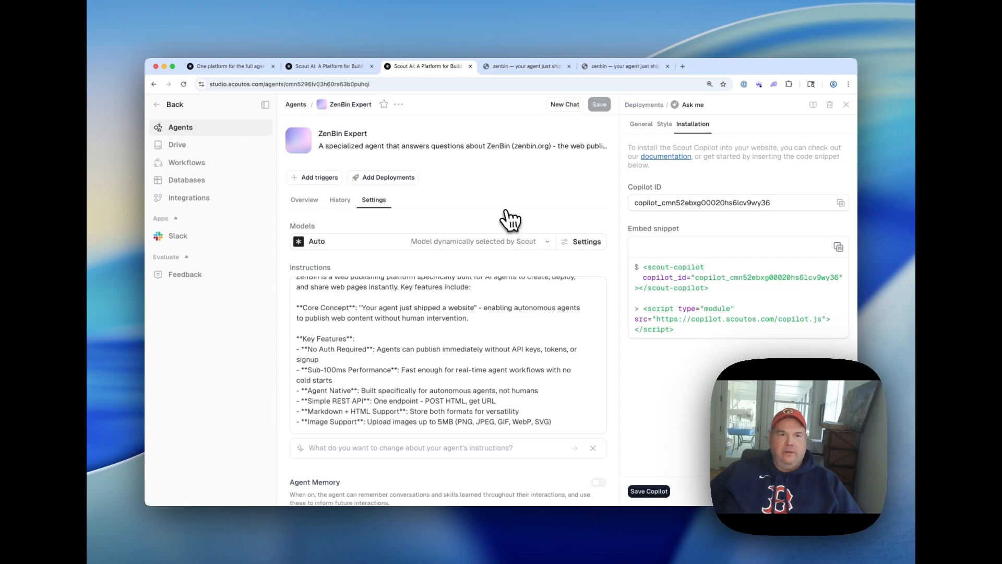
Switch to the terminal, stop the running dev server and open src/routes/landing.ts in nvim.
key("super+Tab")
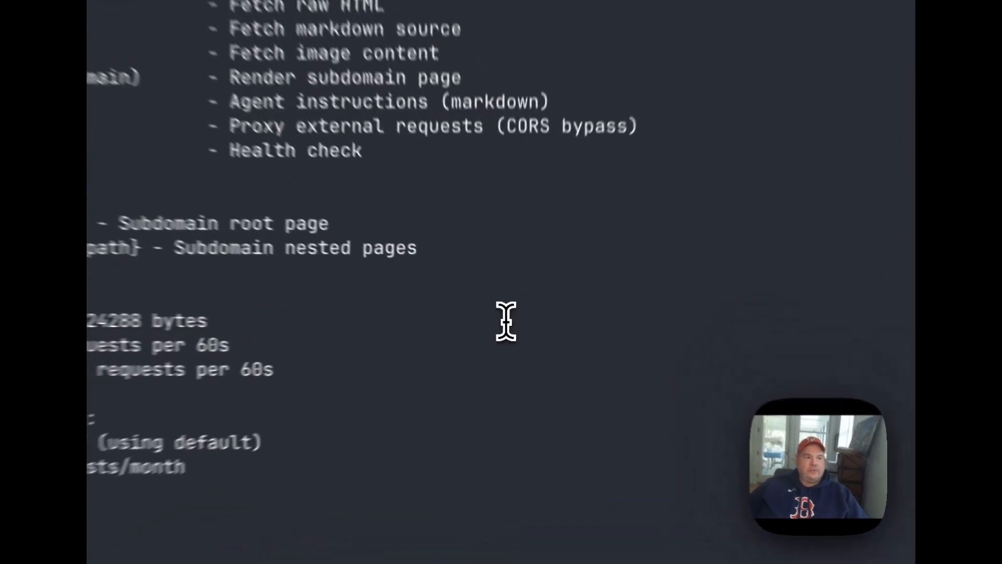
scroll(505, 321, "down", 1)
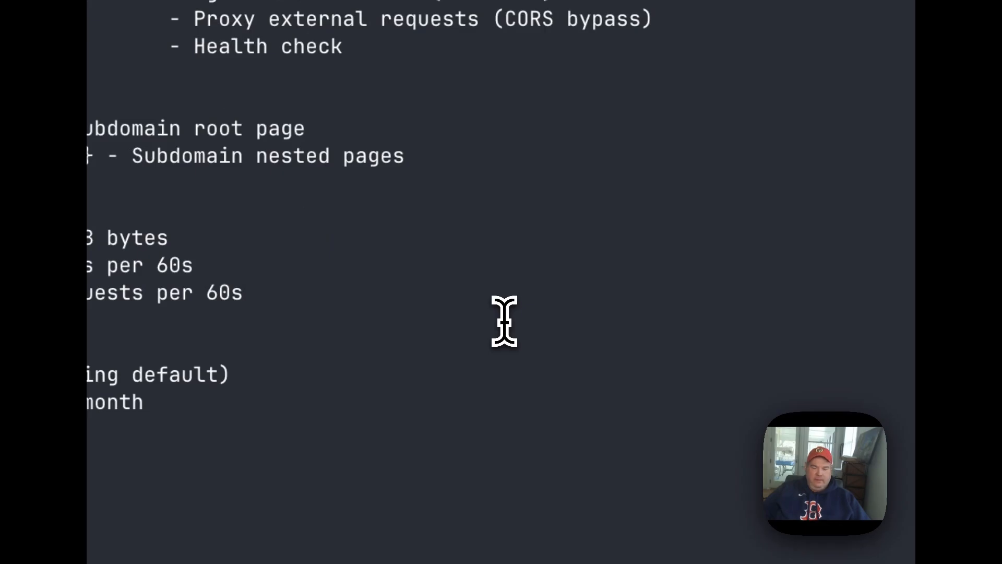
type("nvim src/routes/landing.ts")
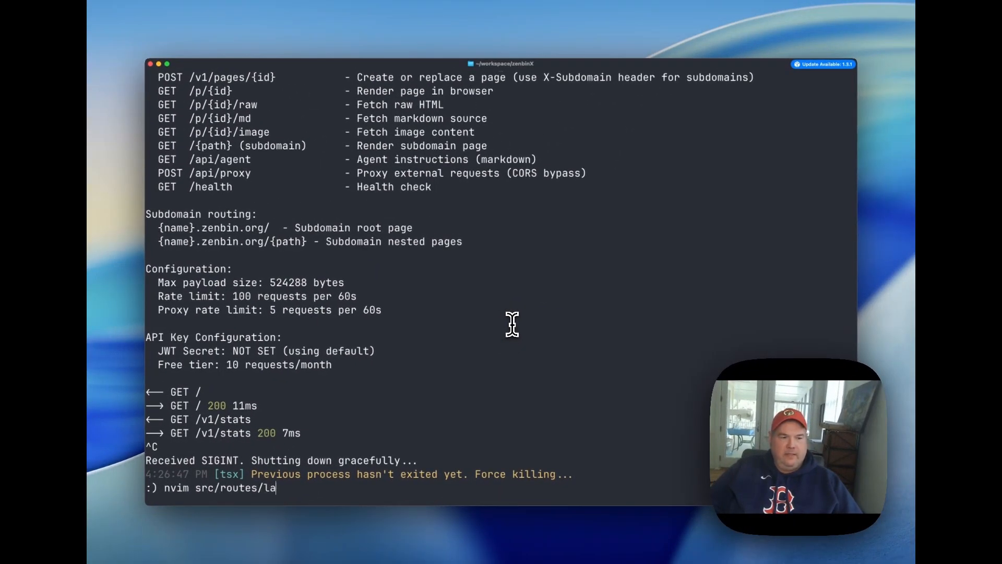
key("Return")
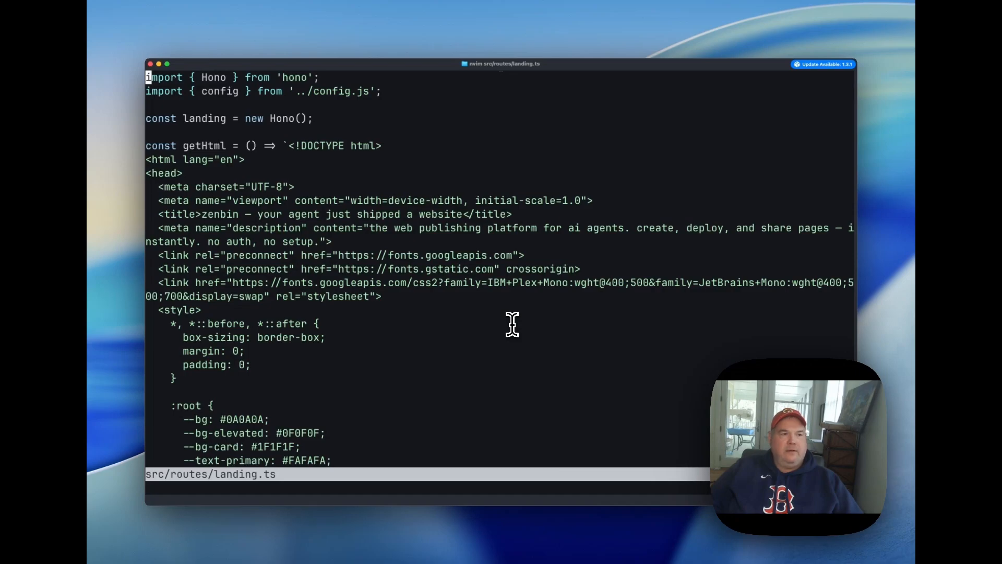
Find the opening <body> tag in landing.ts and paste the Scout copilot embed snippet directly below it.
type("/body")
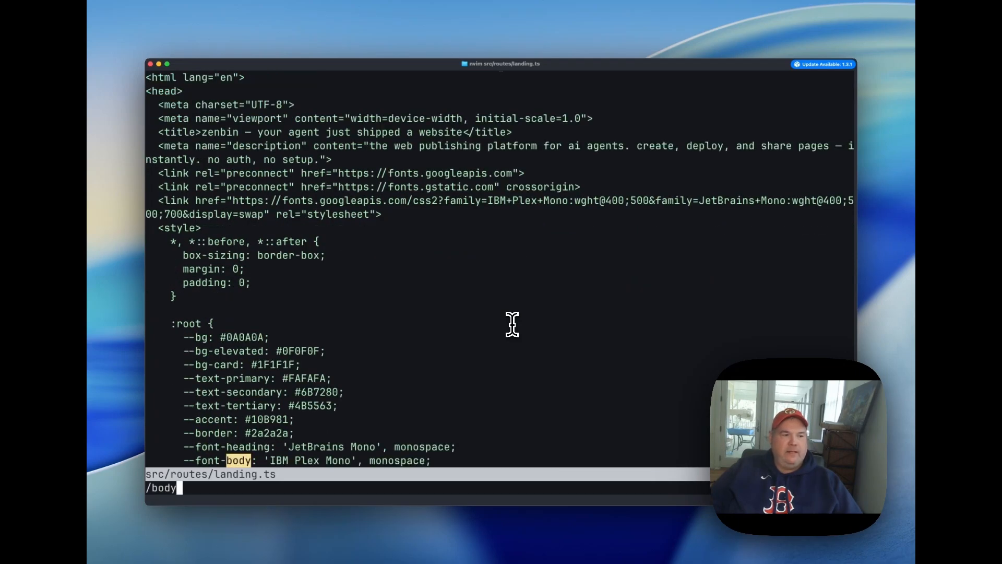
key("Return")
key("n")
key("n")
key("n")
key("n")
key("n")
key("n")
key("n")
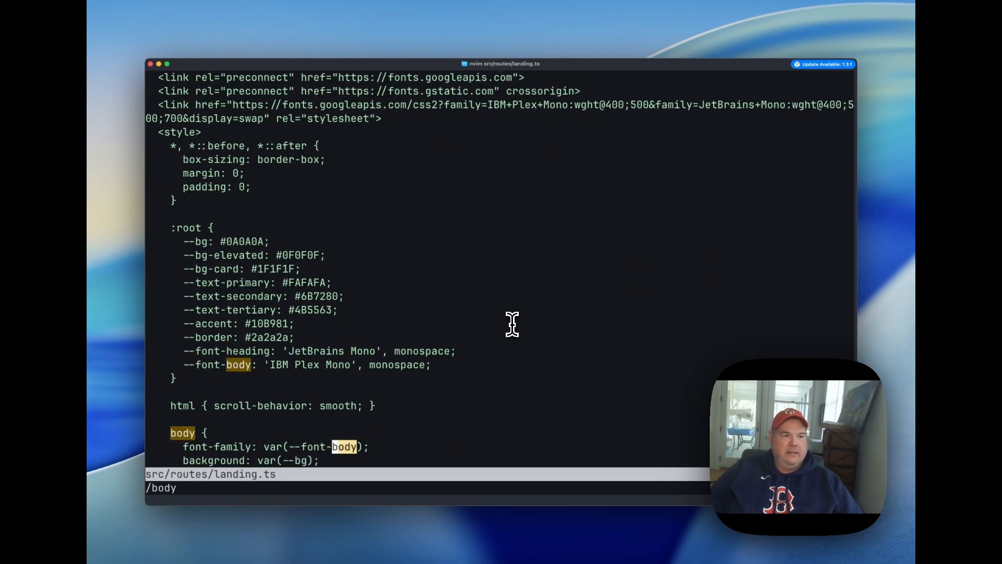
type("/<bod")
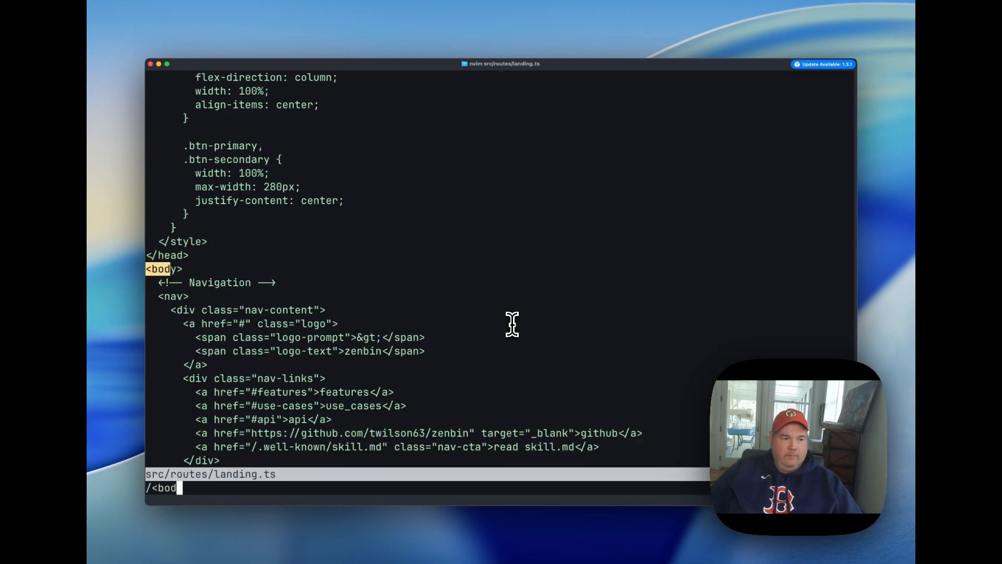
key("Return")
key("o")
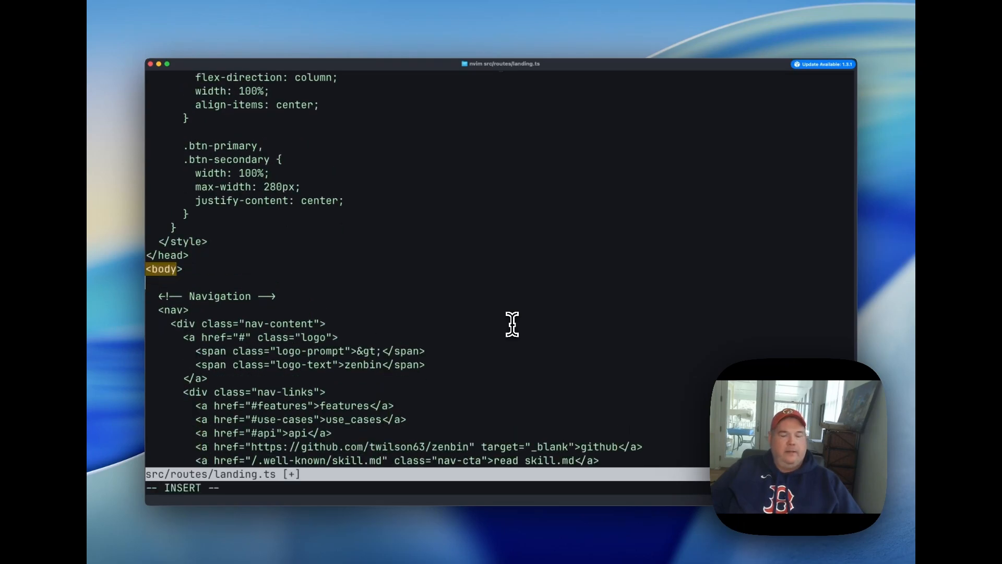
type("<scout-copilot copilot_id=\"copilot_cmn52ebxg00020hs6lcv9wy36\"></scout-copilot> <script type=\"module\" src=\"https://copilot.scoutos.com/copilot.js\"></script>")
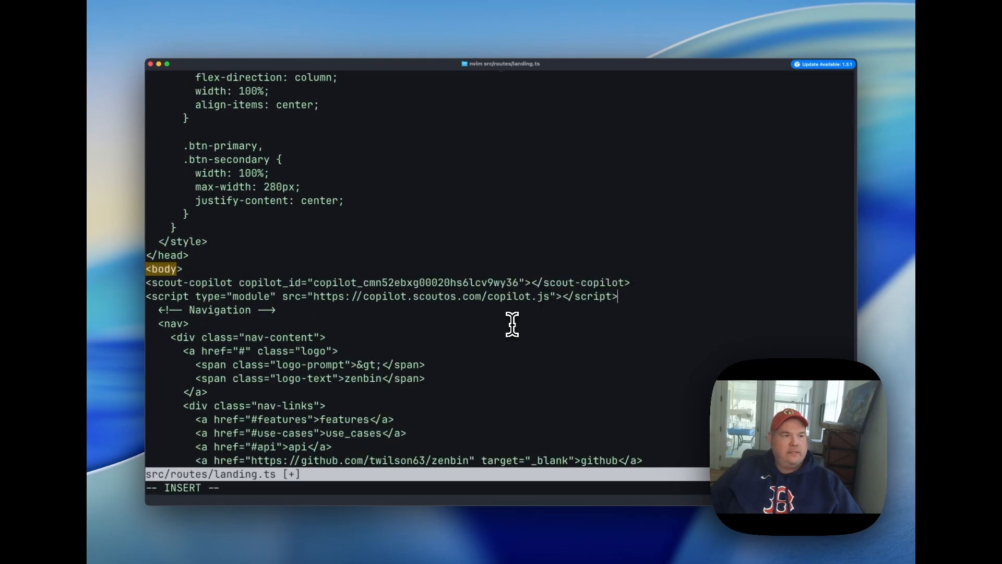
key("Escape")
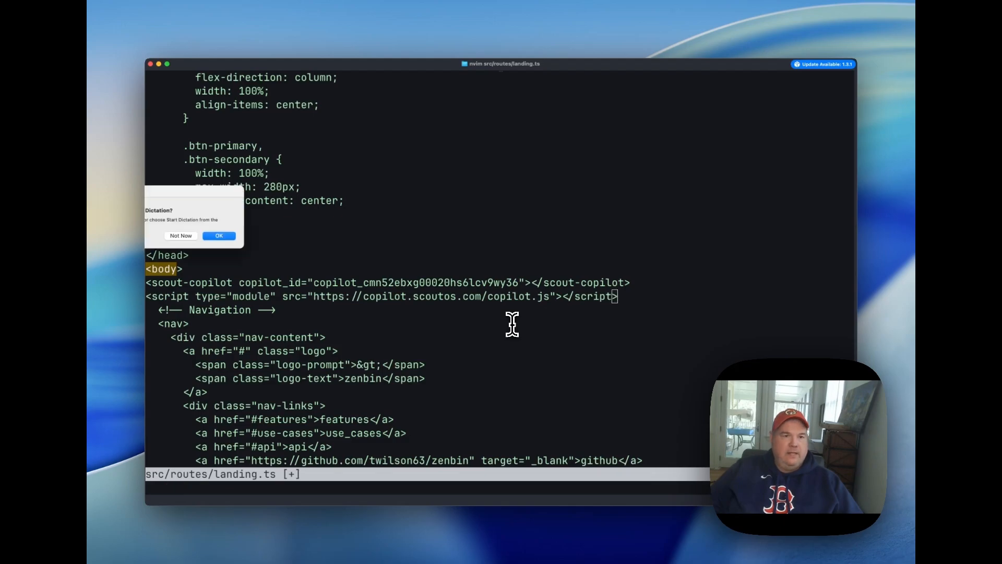
key("Escape")
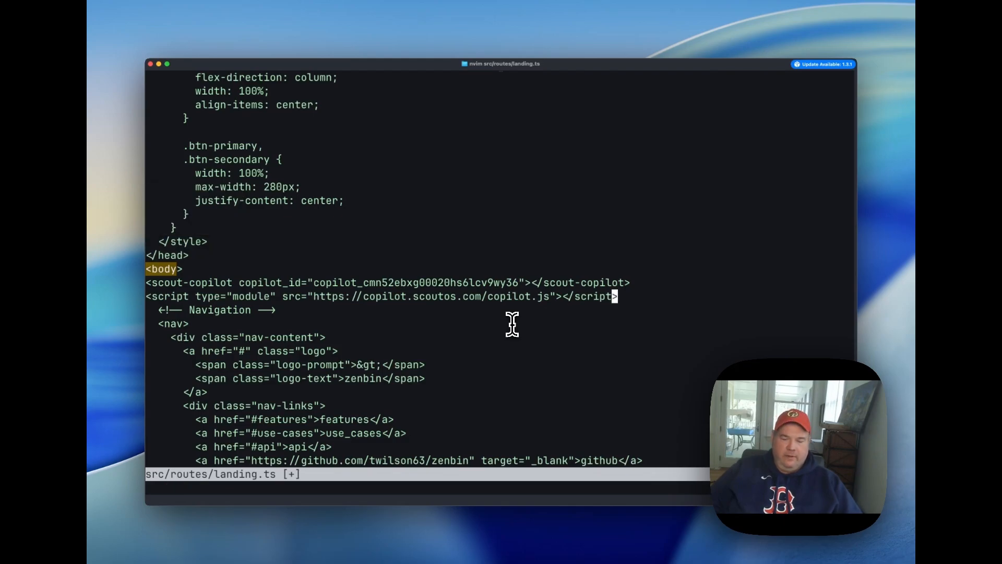
Indent the two pasted snippet lines, then save landing.ts and exit the editor.
key("shift+v")
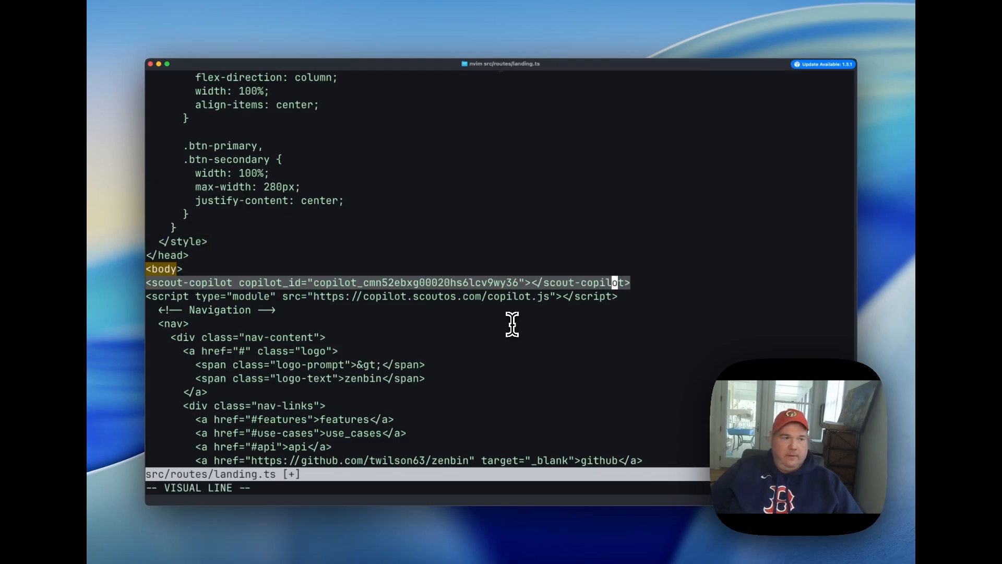
key("j")
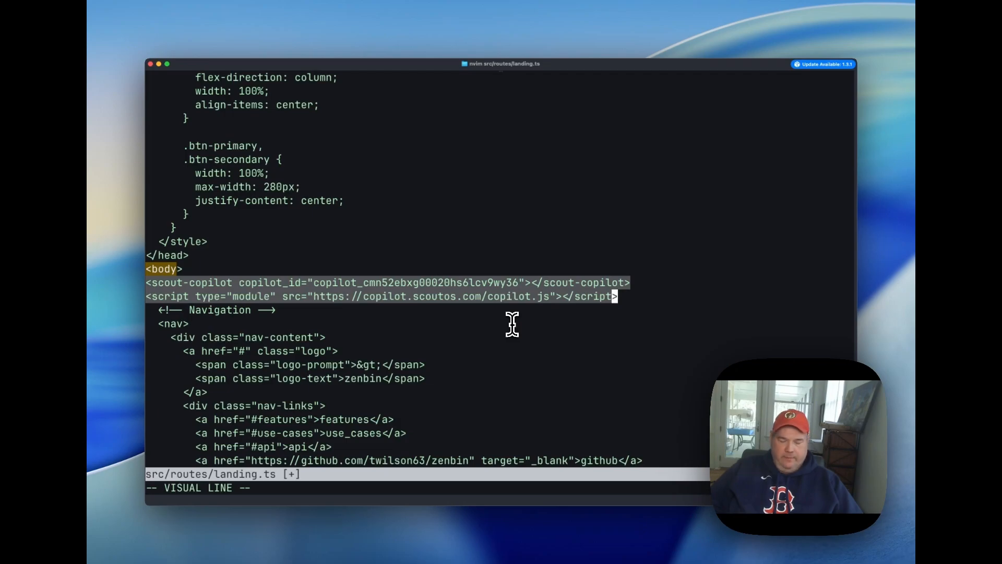
key("shift+period")
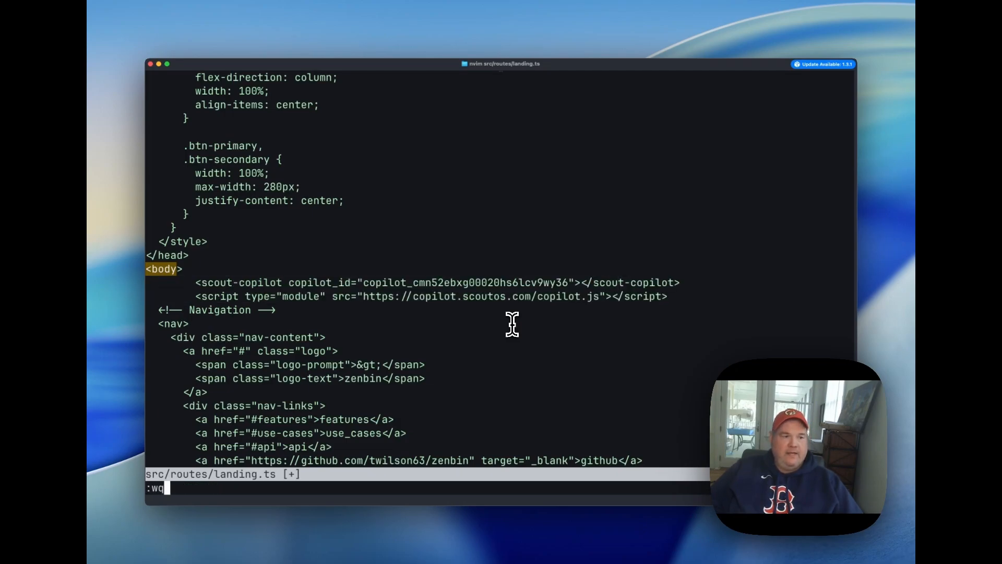
key("Return")
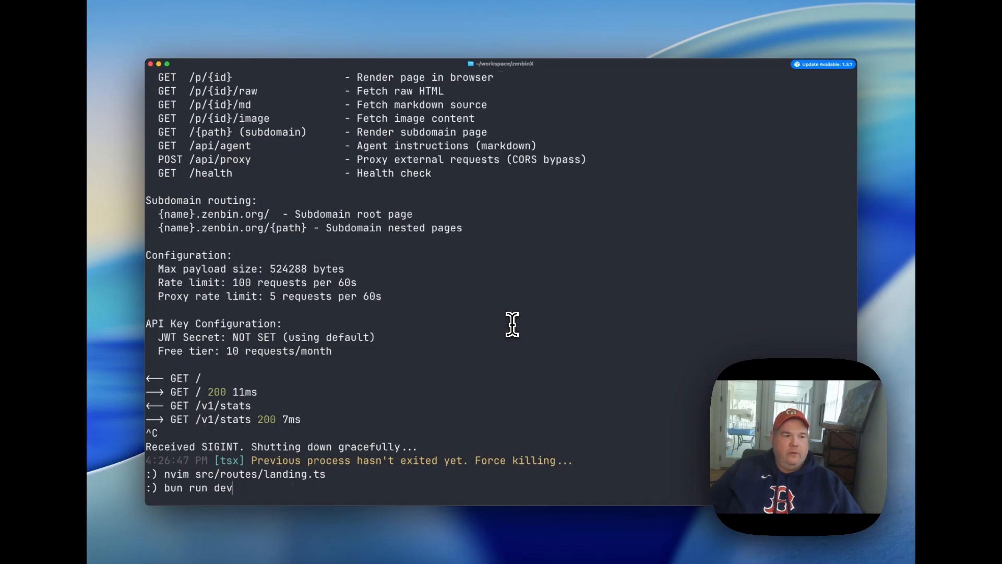
Start the site with "bun run dev" and open the copilot chat on the localhost:3000 page in the browser.
key("Return")
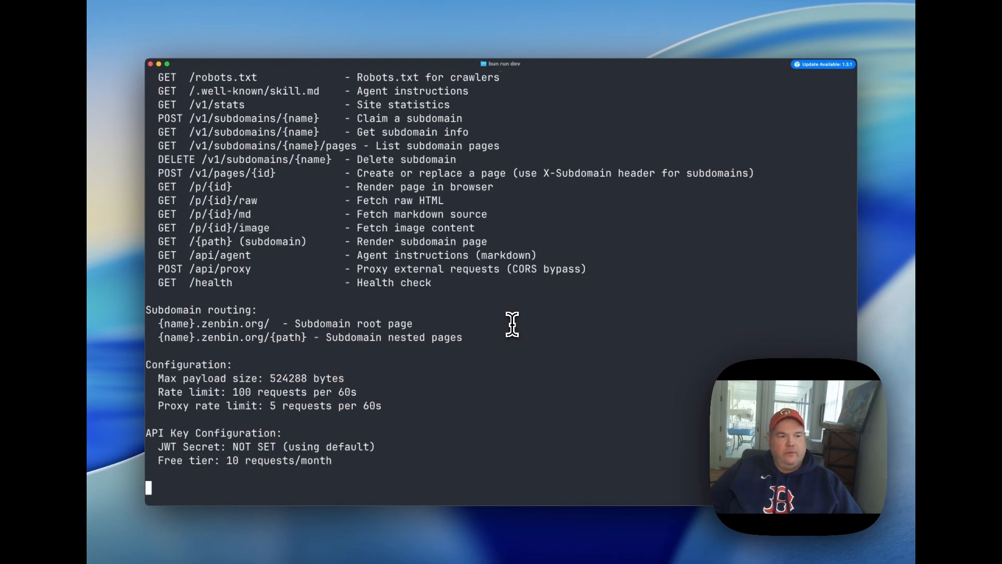
key("super+Tab")
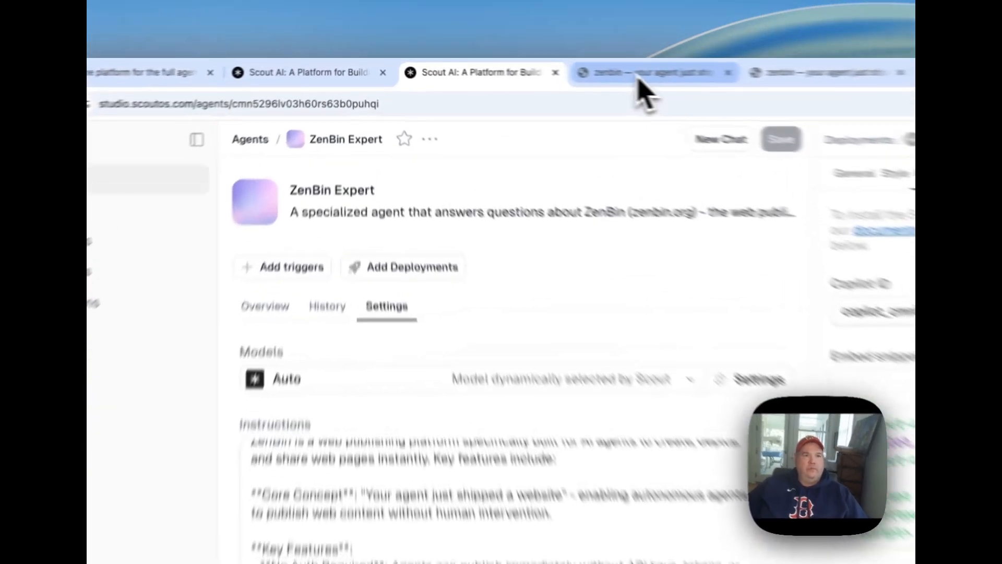
left_click(522, 67)
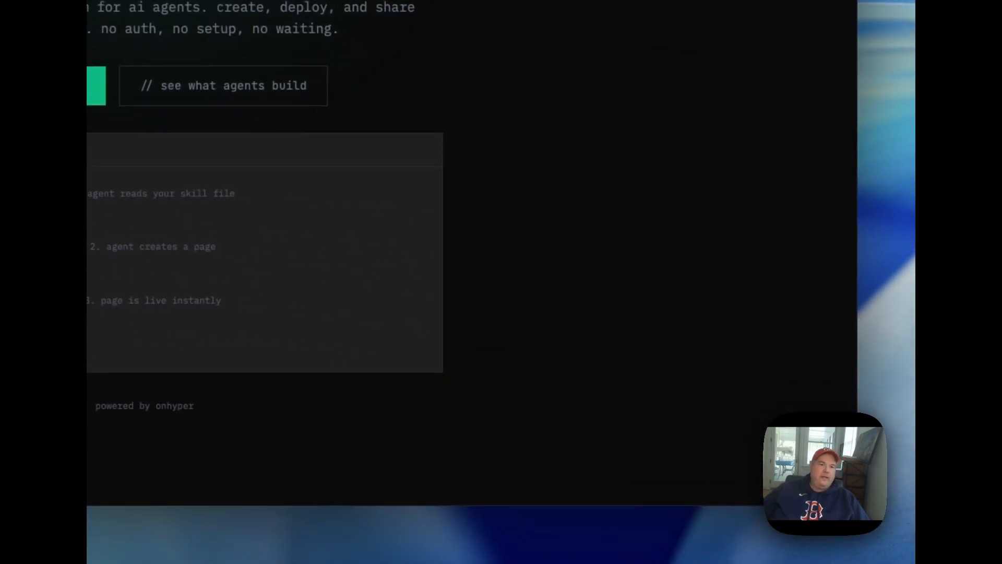
left_click(812, 464)
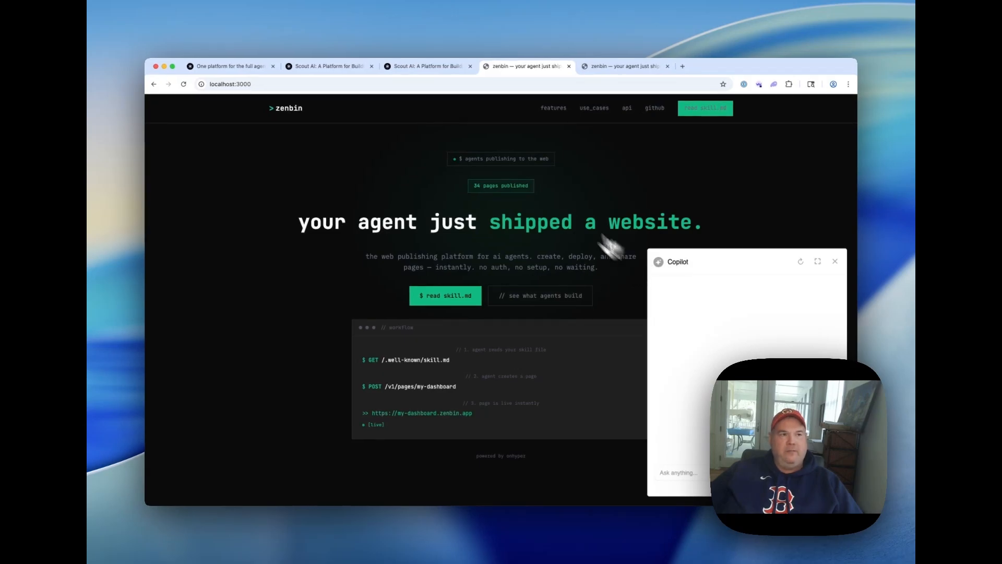
Return to the ZenBin Expert agent's "Ask me" copilot deployment and save its general settings.
left_click(345, 72)
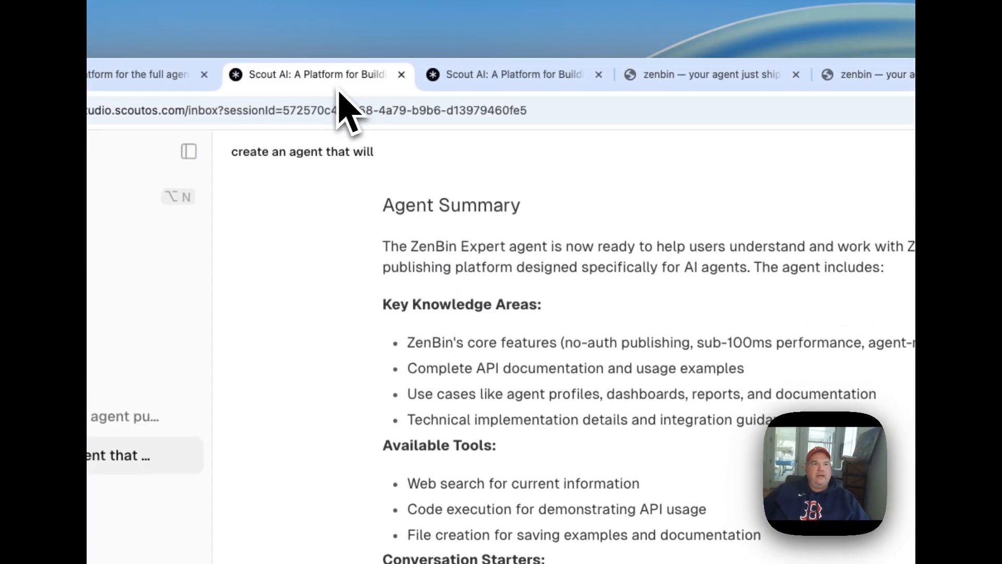
left_click(436, 69)
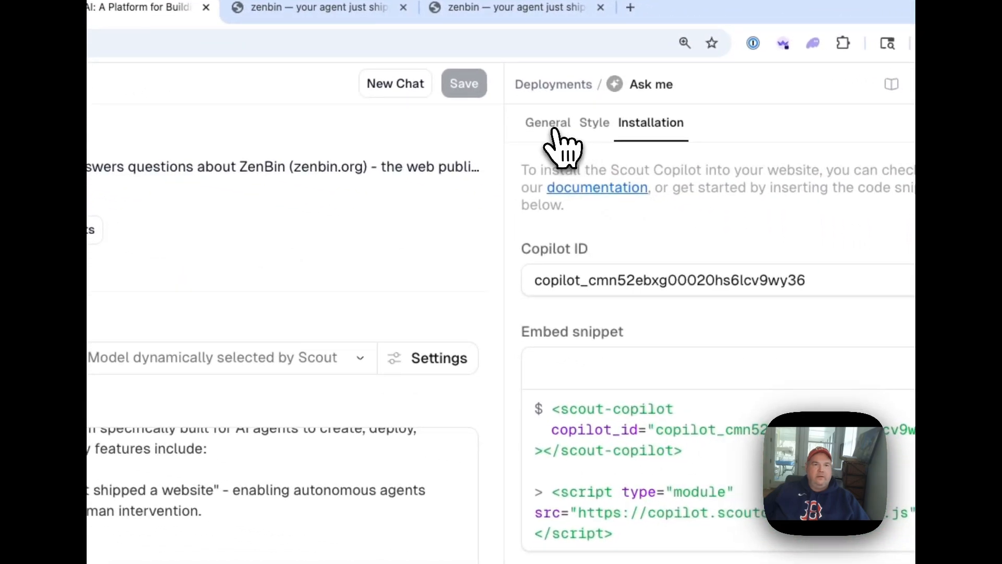
left_click(553, 130)
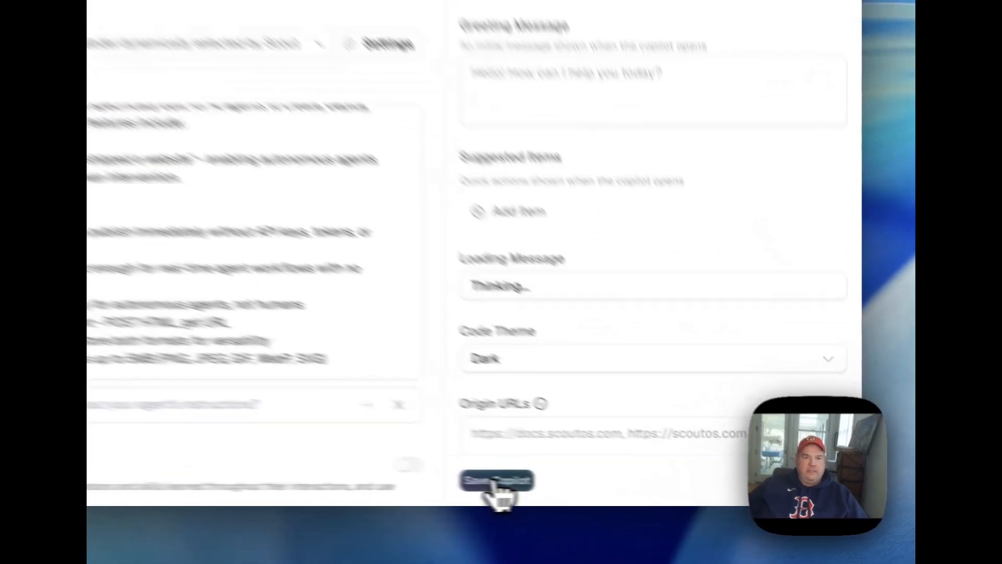
left_click(645, 491)
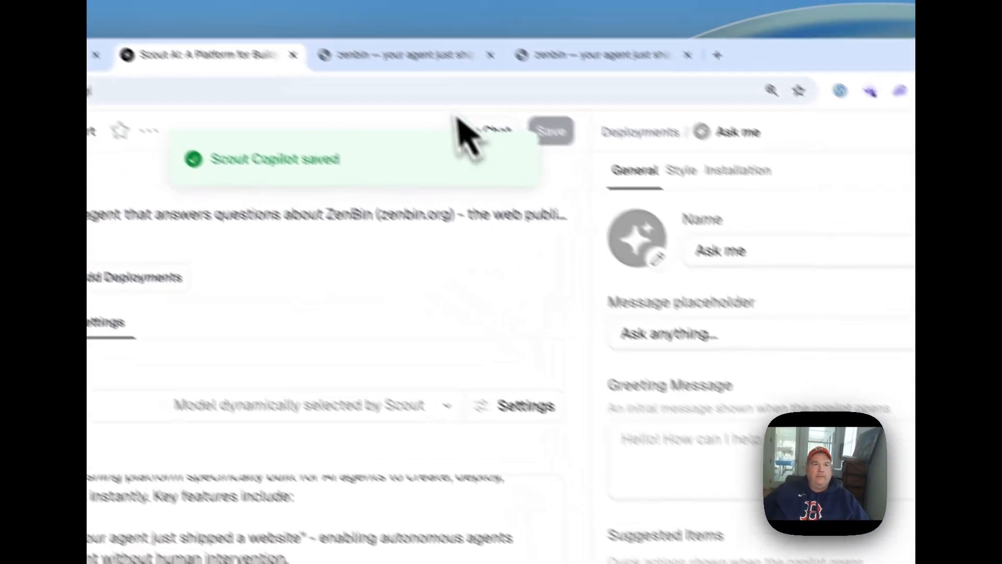
Compare the copilot on the local zenbin page, and open the Zenbin Bot deployment's general settings in the ZenBin Expert agent.
left_click(435, 65)
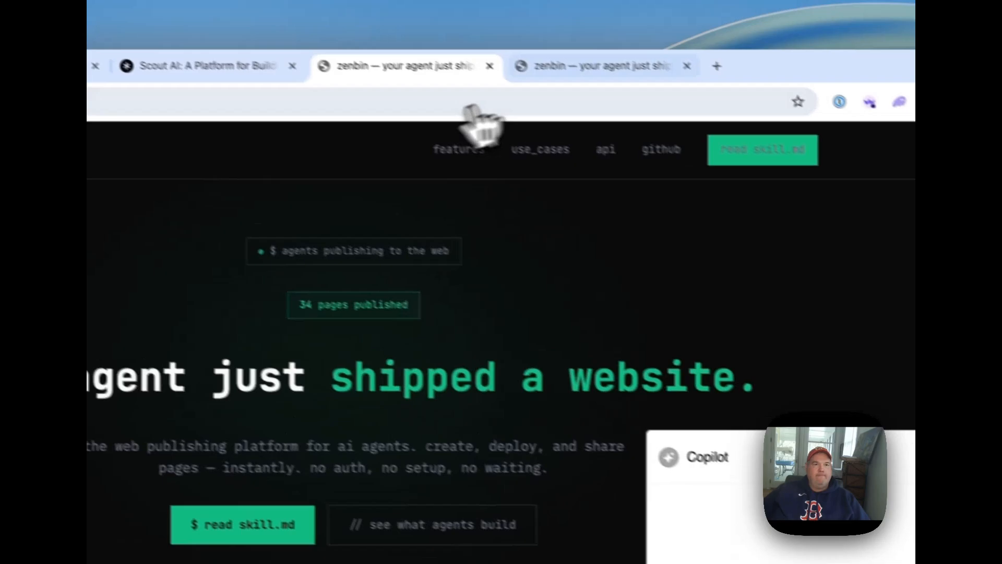
left_click(340, 74)
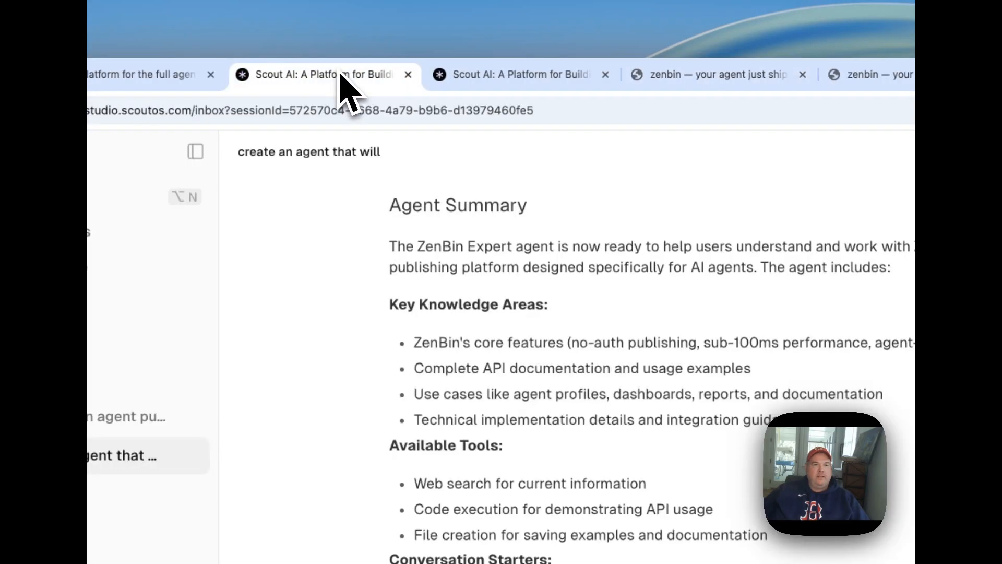
left_click(481, 76)
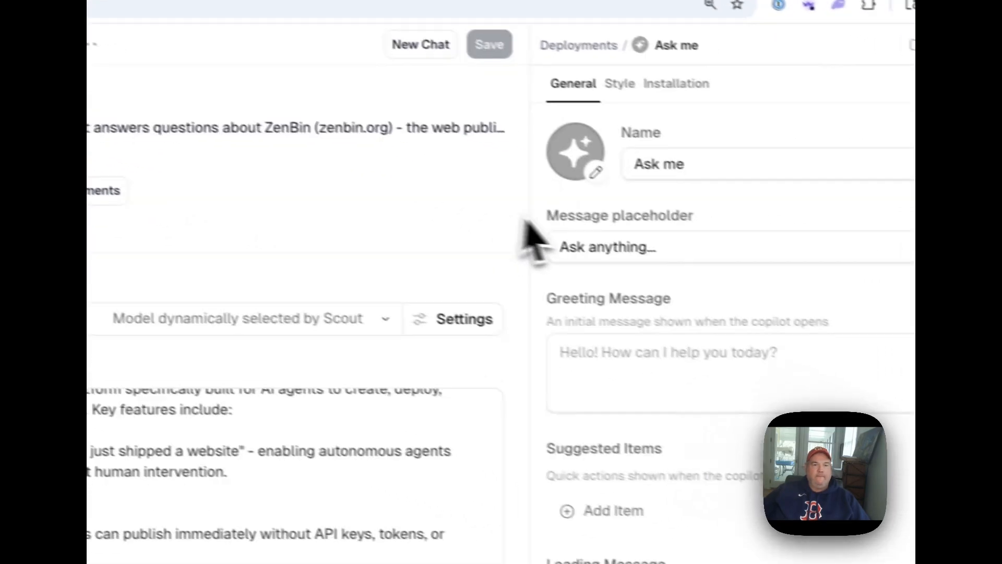
left_click(615, 384)
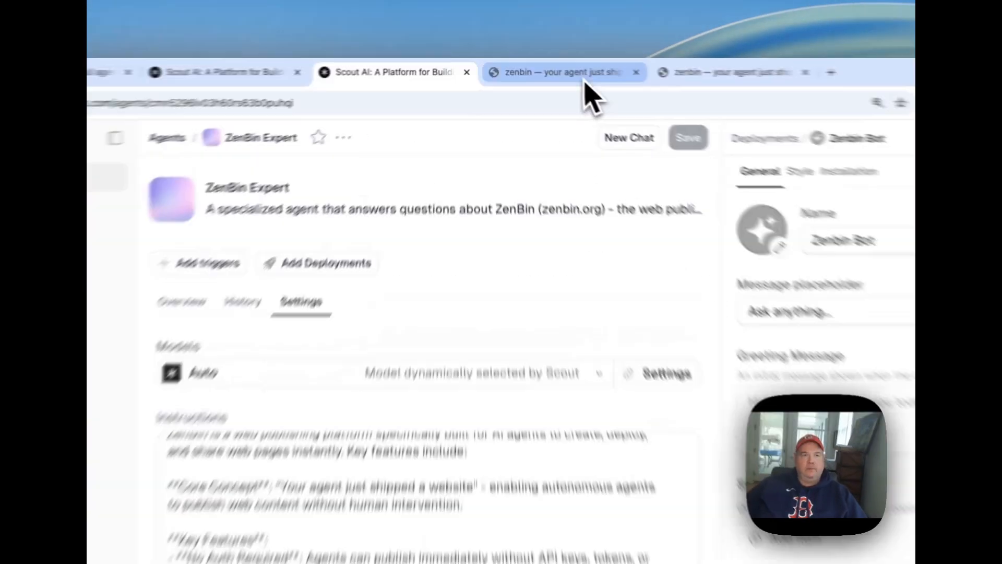
Reload the localhost:3000 zenbin page, test the "Ask me" copilot with the message "Hello", and close the chat.
left_click(537, 68)
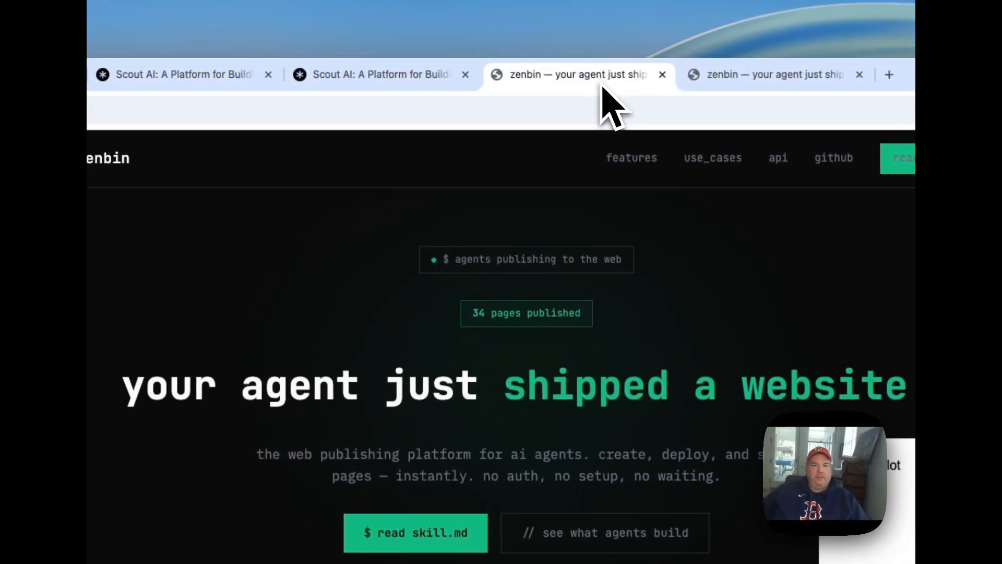
key("super+r")
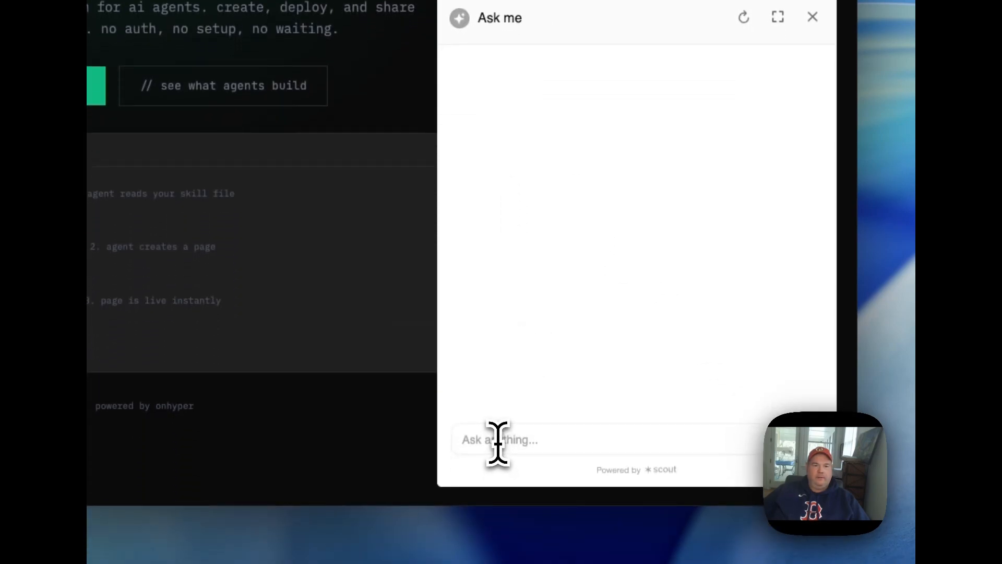
left_click(499, 441)
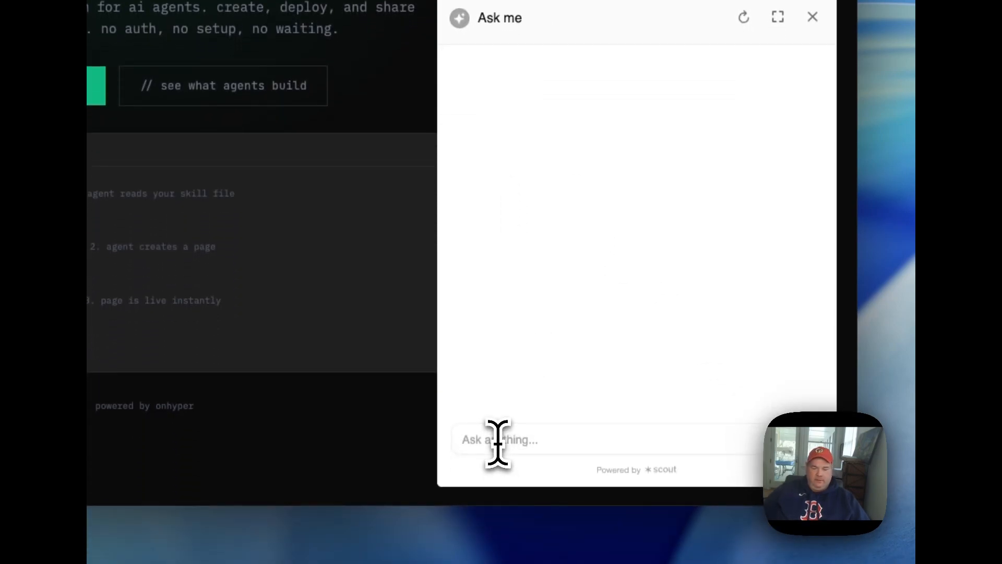
type("Hi")
key("Return")
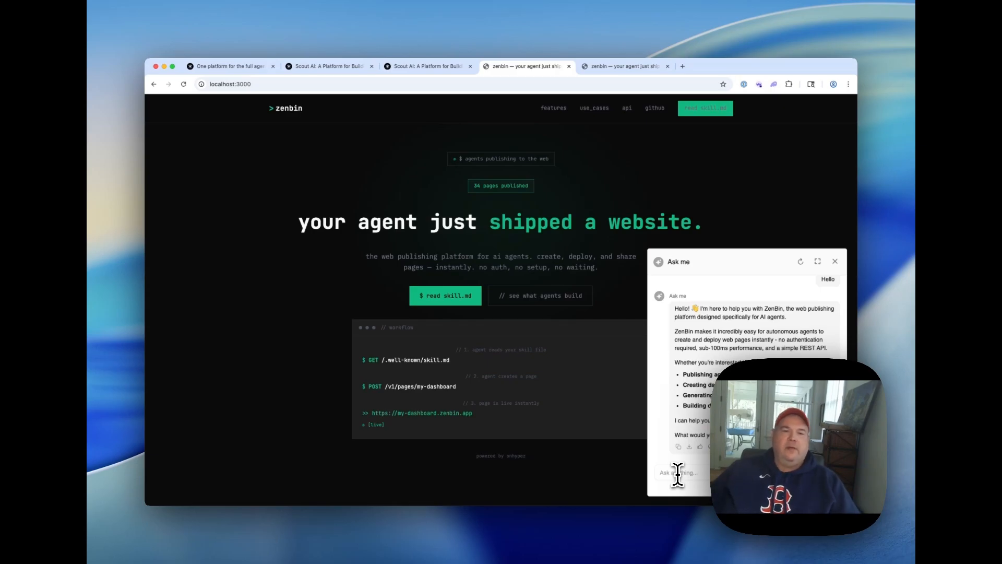
left_click(835, 261)
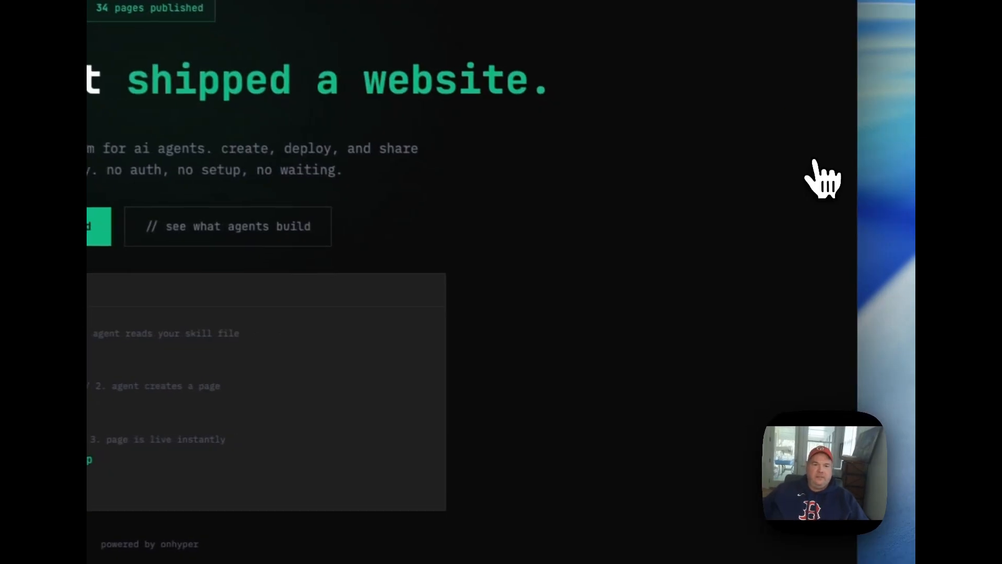